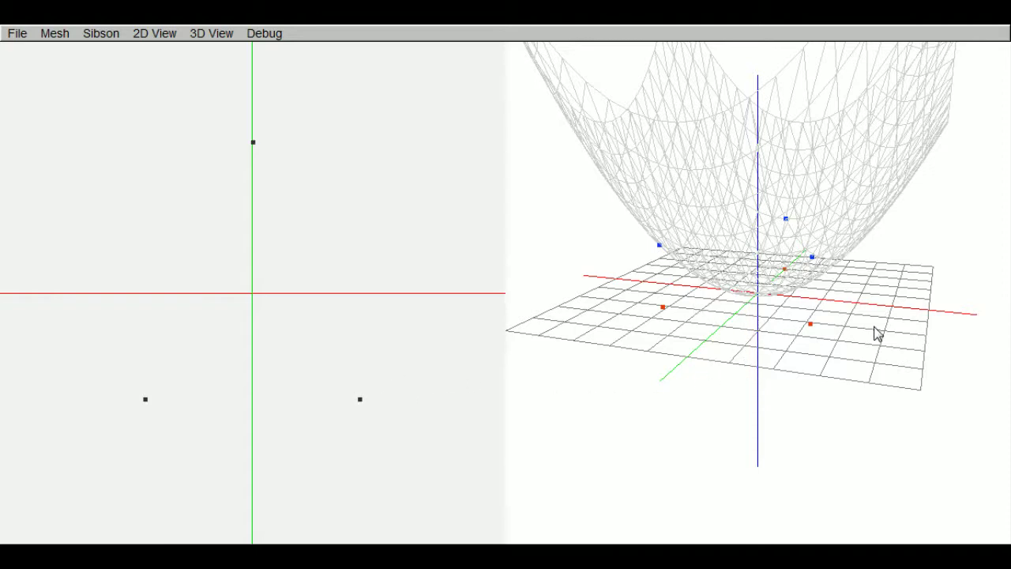
- Orbit the 3D view to inspect the lifted points on the paraboloid from two angles
{"action": "left_click_drag", "start_coordinate": [780, 440], "coordinate": [758, 419]}
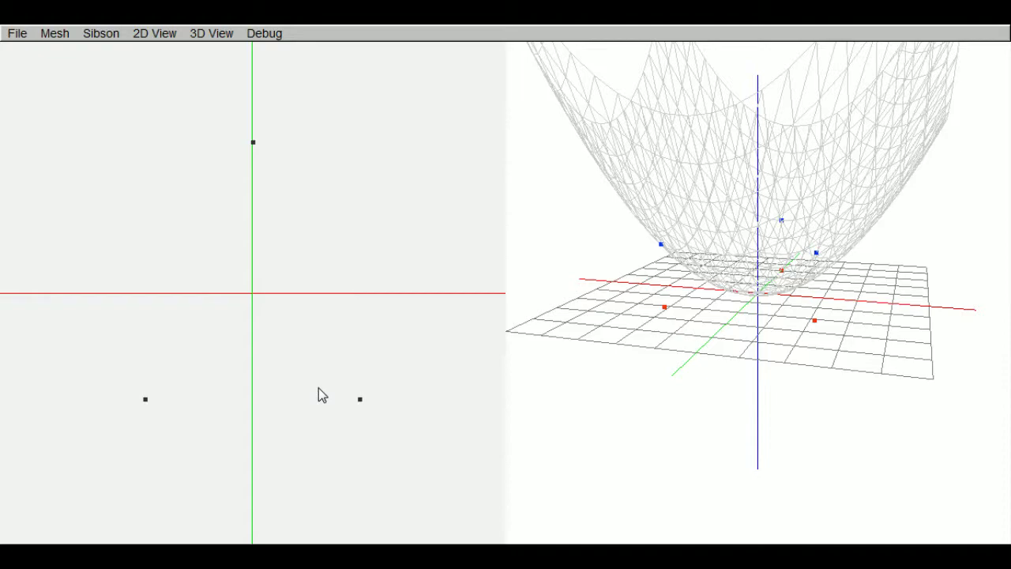
{"action": "mouse_move", "coordinate": [695, 395]}
{"action": "left_mouse_down"}
{"action": "mouse_move", "coordinate": [725, 403]}
{"action": "mouse_move", "coordinate": [689, 411]}
{"action": "mouse_move", "coordinate": [702, 407]}
{"action": "mouse_move", "coordinate": [695, 399]}
{"action": "mouse_move", "coordinate": [676, 402]}
{"action": "left_mouse_up"}
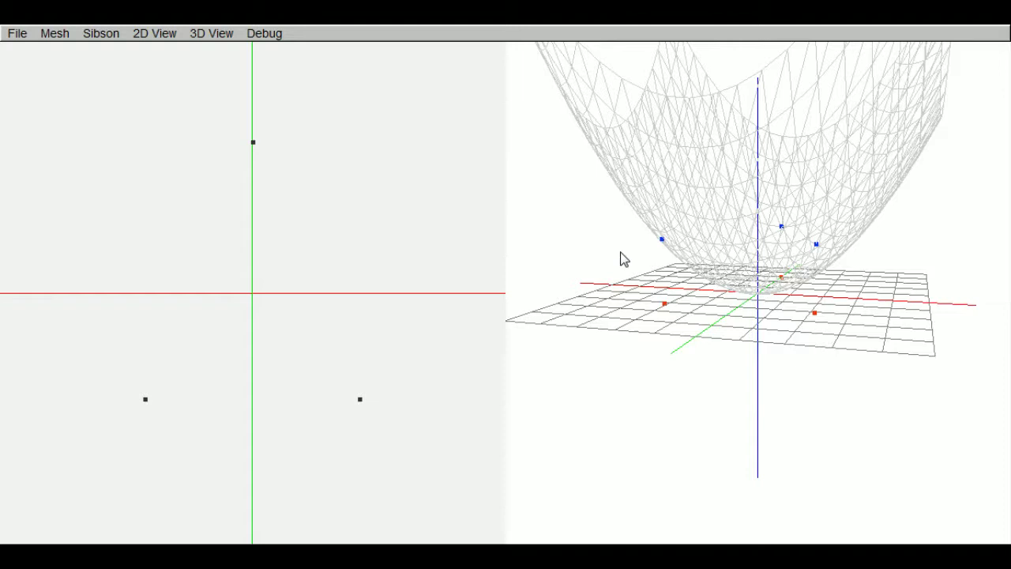
- Add two new vertices in the 2D view with Mesh > Vertices > Add
{"action": "left_click", "coordinate": [61, 33]}
{"action": "mouse_move", "coordinate": [59, 50]}
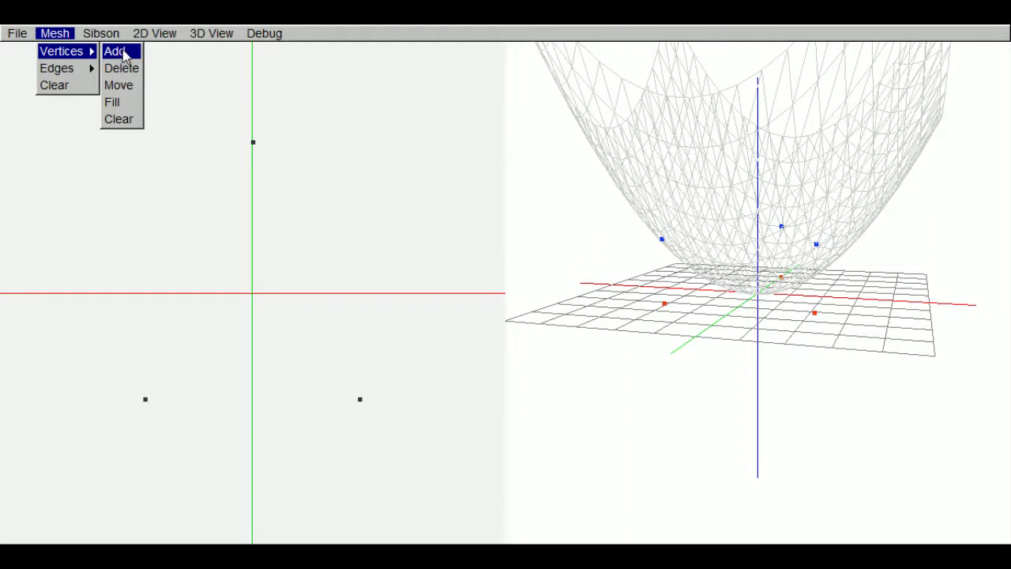
{"action": "left_click", "coordinate": [115, 51]}
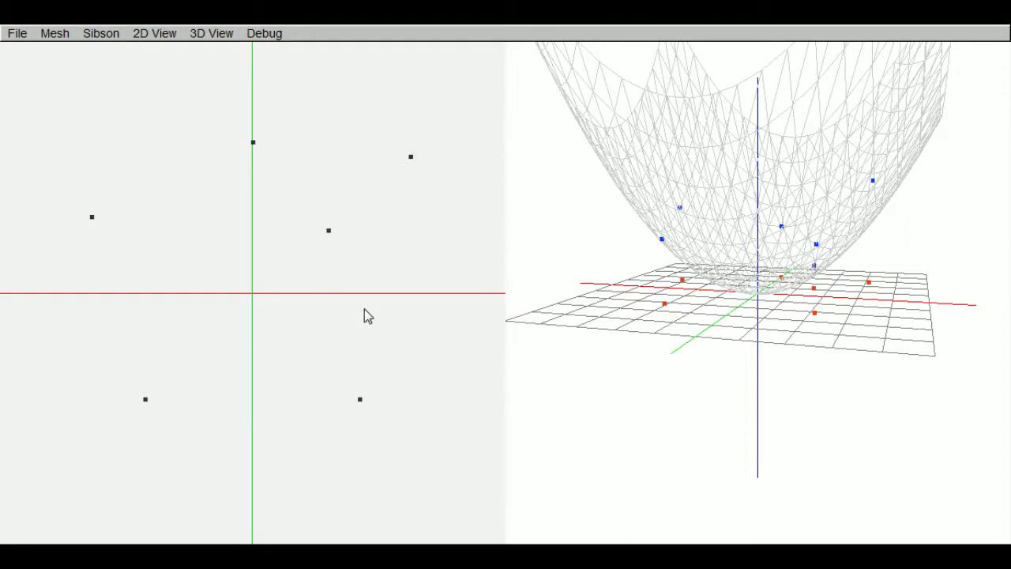
{"action": "left_click", "coordinate": [438, 367]}
{"action": "left_click", "coordinate": [297, 446]}
- Delete the vertex high on the vertical axis
{"action": "left_click", "coordinate": [54, 34]}
{"action": "mouse_move", "coordinate": [61, 50]}
{"action": "left_click", "coordinate": [130, 69]}
{"action": "left_click", "coordinate": [253, 142]}
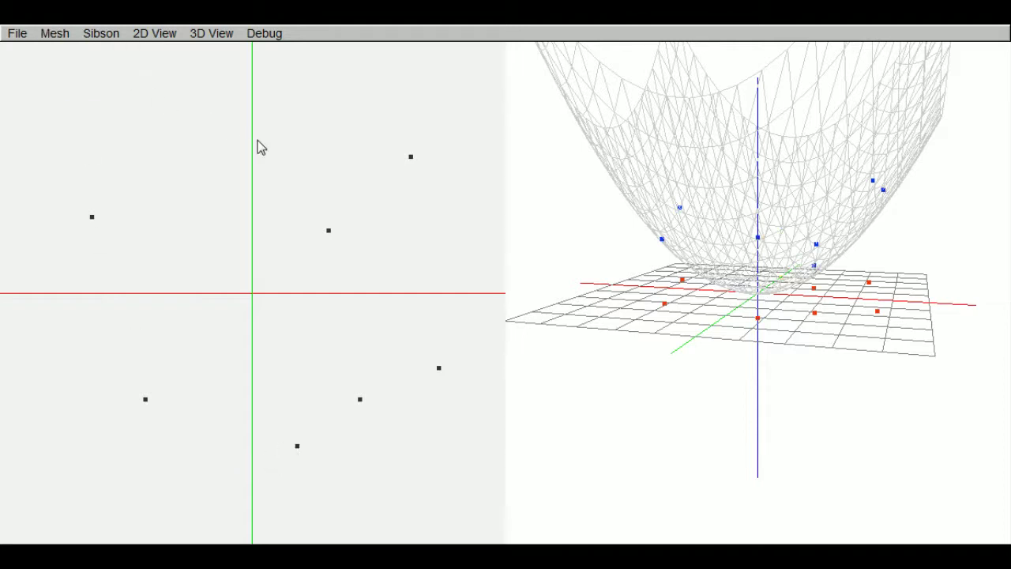
- Move a vertex down close to the horizontal axis
{"action": "left_click", "coordinate": [57, 34]}
{"action": "mouse_move", "coordinate": [63, 54]}
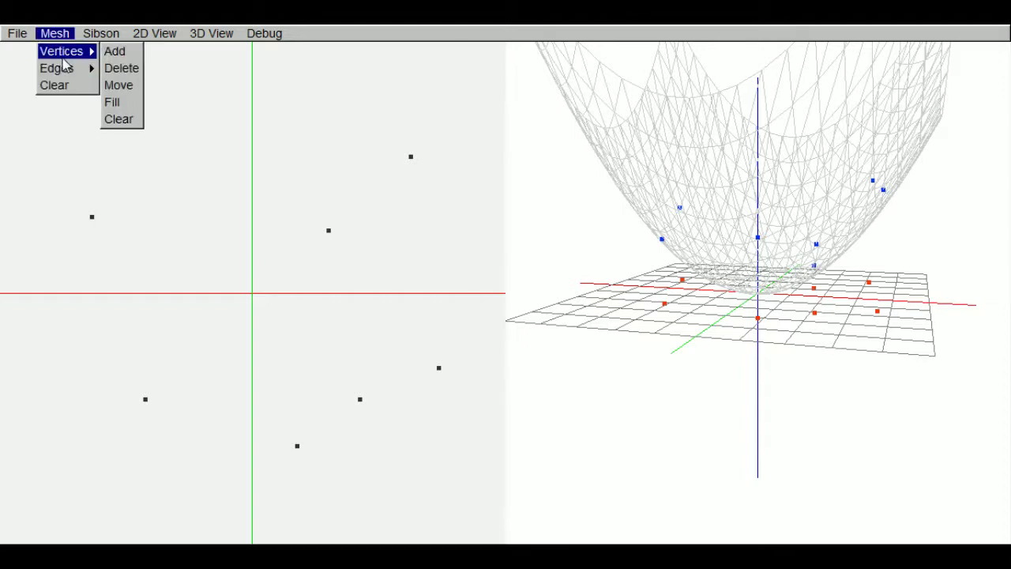
{"action": "left_click", "coordinate": [118, 84]}
{"action": "left_click_drag", "start_coordinate": [329, 230], "coordinate": [342, 281]}
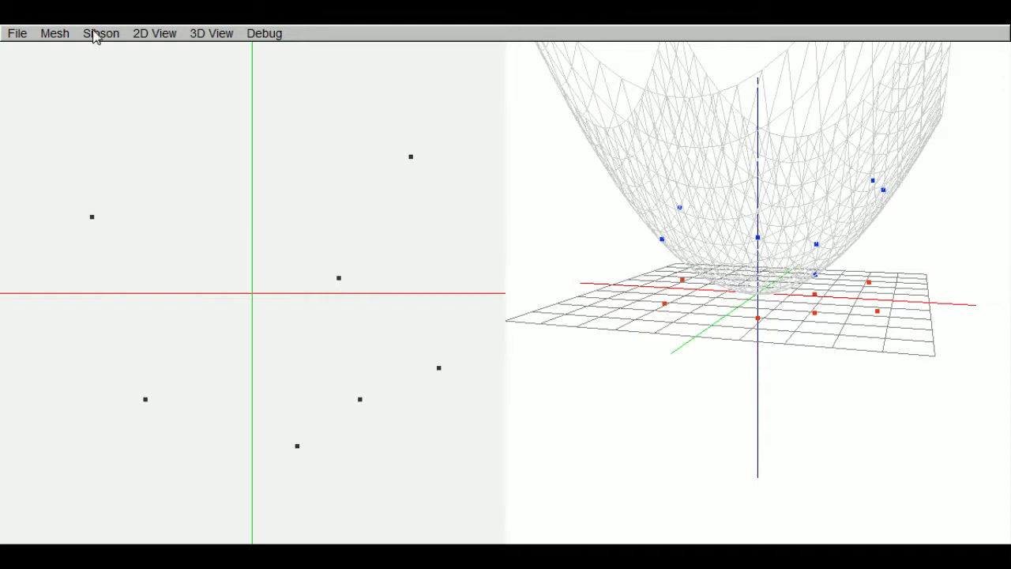
- Fill the plane with random vertices via Mesh > Vertices > Fill
{"action": "left_click", "coordinate": [55, 33]}
{"action": "mouse_move", "coordinate": [67, 51]}
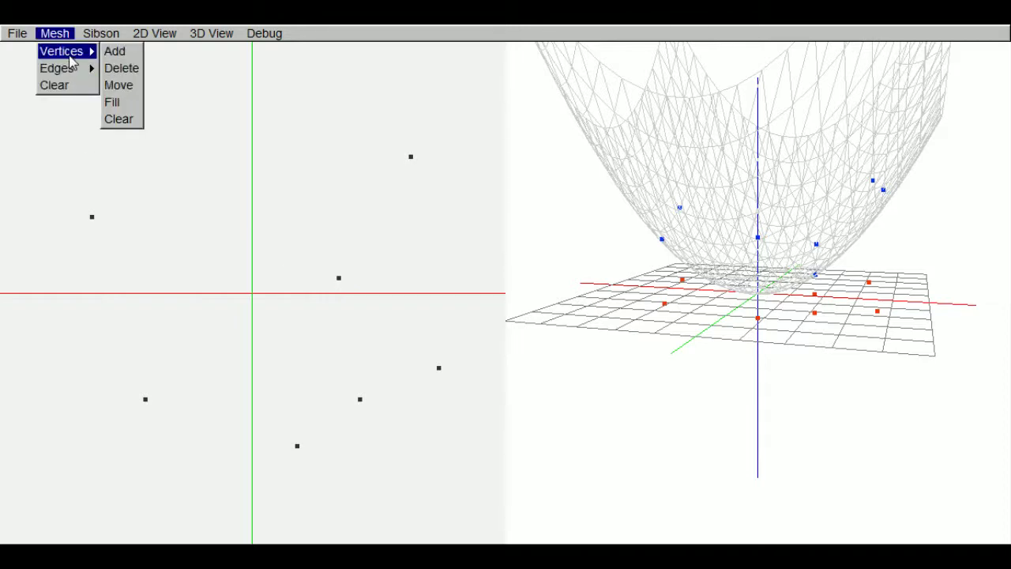
{"action": "left_click", "coordinate": [119, 103]}
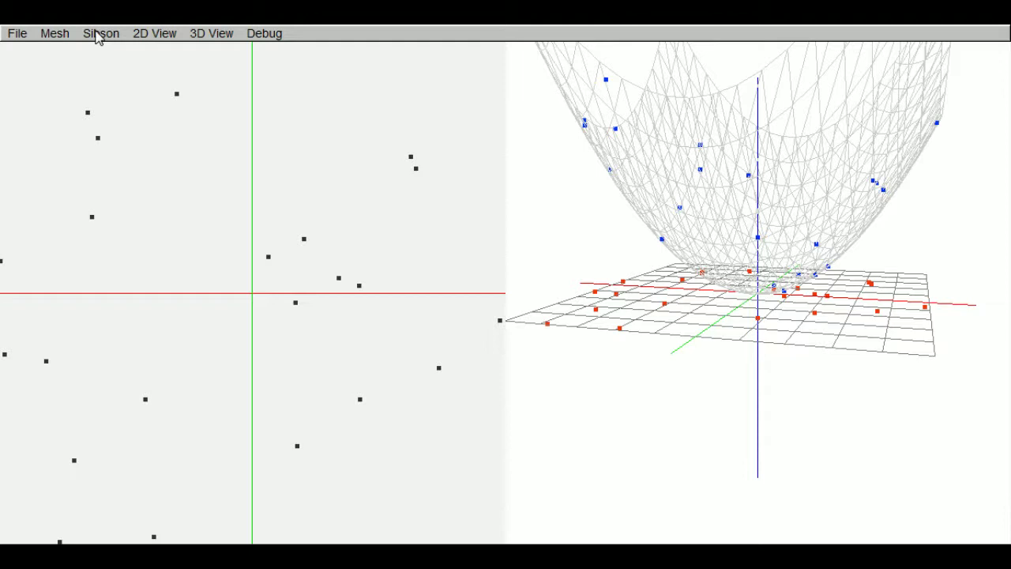
- Clear the random vertices and place seven new points by hand in the 2D view
{"action": "left_click", "coordinate": [54, 34]}
{"action": "mouse_move", "coordinate": [71, 51]}
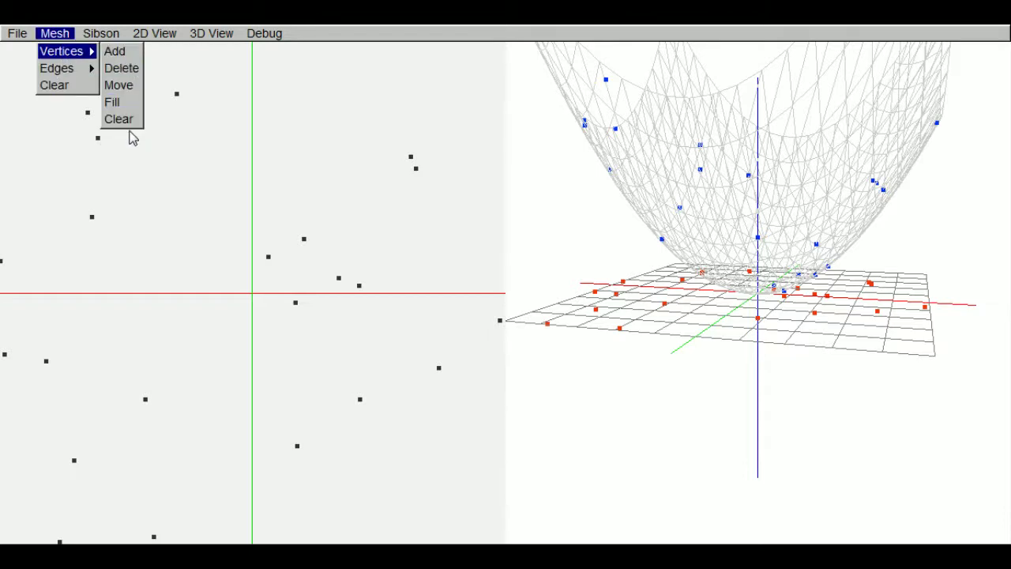
{"action": "left_click", "coordinate": [129, 124]}
{"action": "left_click", "coordinate": [54, 33]}
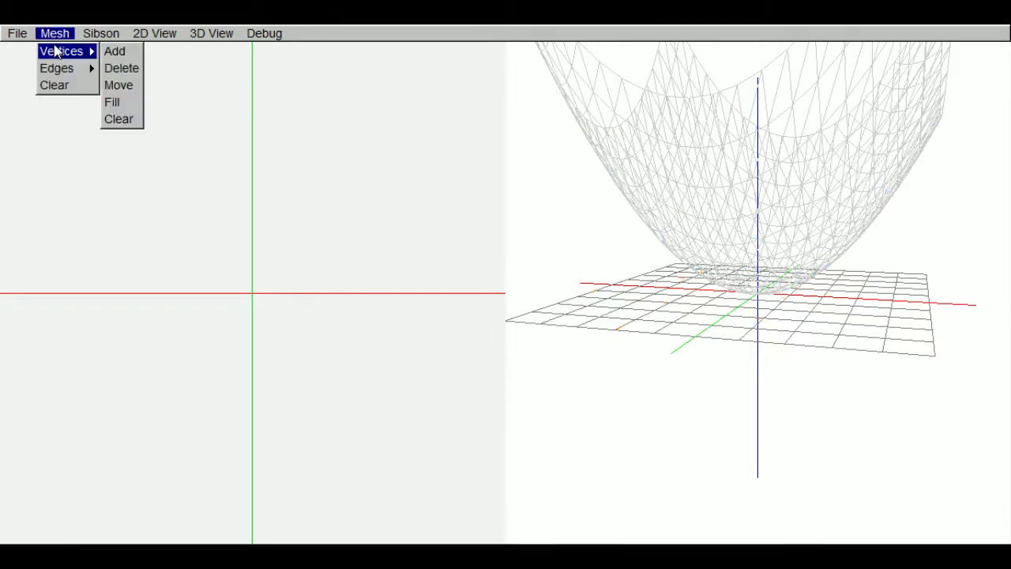
{"action": "left_click", "coordinate": [114, 51]}
{"action": "left_click", "coordinate": [155, 171]}
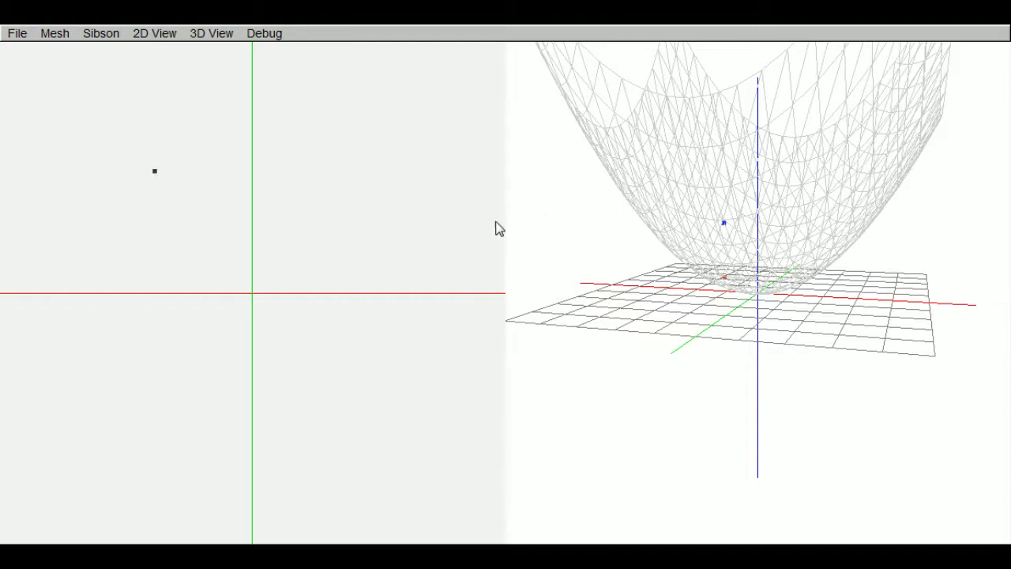
{"action": "left_click", "coordinate": [379, 177]}
{"action": "left_click", "coordinate": [119, 369]}
{"action": "left_click", "coordinate": [323, 425]}
{"action": "left_click", "coordinate": [272, 229]}
{"action": "left_click", "coordinate": [156, 261]}
{"action": "left_click", "coordinate": [361, 352]}
- Join the upper-left vertex to the one right of the vertical axis with an edge
{"action": "left_click", "coordinate": [65, 34]}
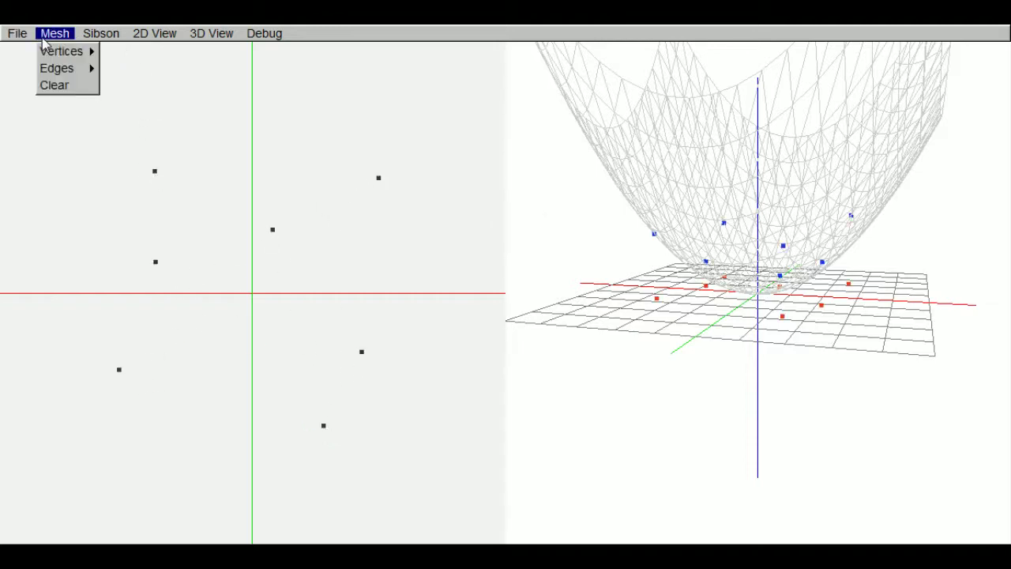
{"action": "mouse_move", "coordinate": [57, 70]}
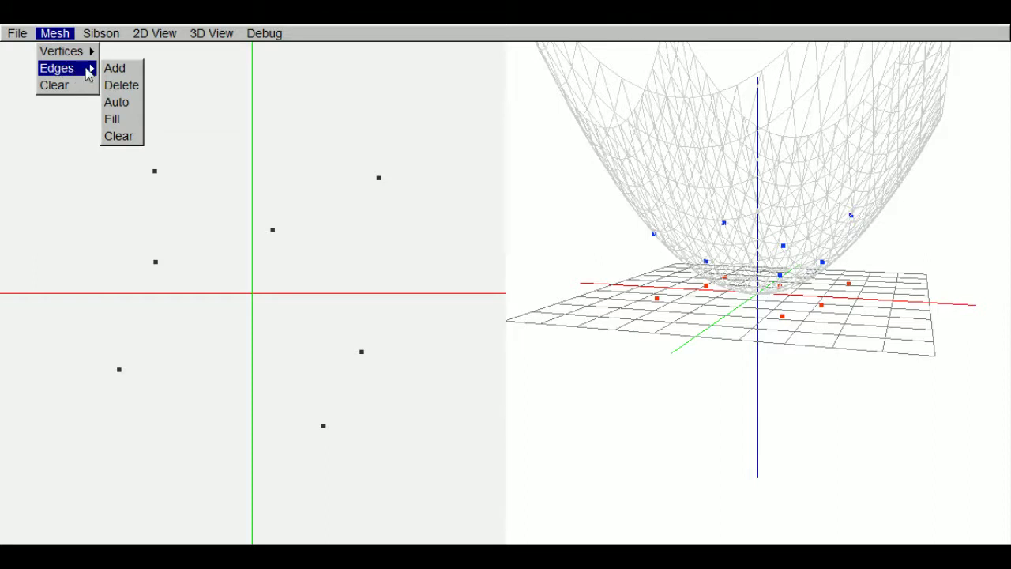
{"action": "left_click", "coordinate": [113, 70]}
{"action": "mouse_move", "coordinate": [157, 172]}
{"action": "left_mouse_down"}
{"action": "mouse_move", "coordinate": [261, 243]}
{"action": "mouse_move", "coordinate": [273, 230]}
{"action": "left_mouse_up"}
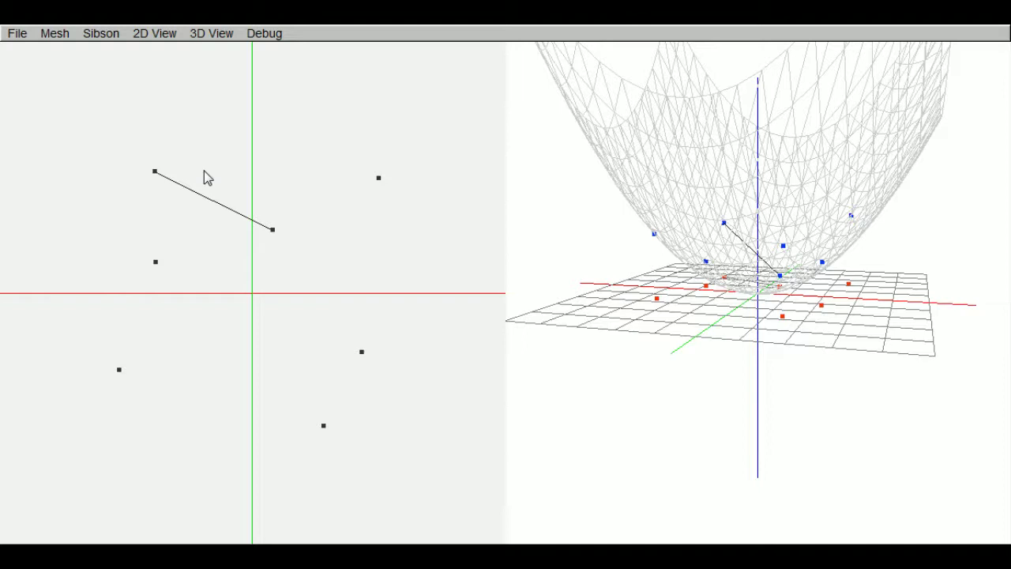
- Remove that edge again by re-picking both of its endpoints
{"action": "left_click", "coordinate": [98, 33]}
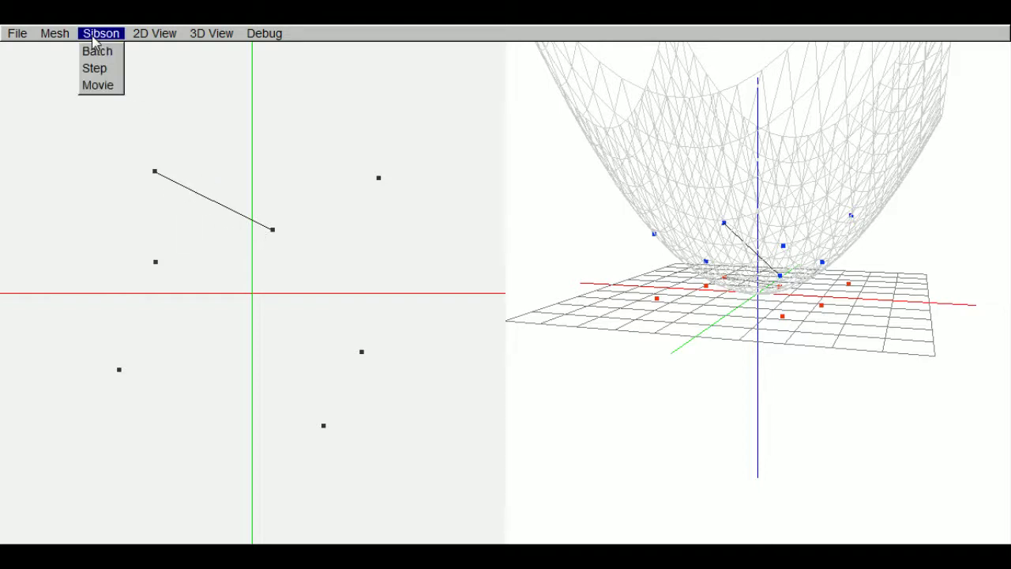
{"action": "left_click", "coordinate": [55, 33]}
{"action": "mouse_move", "coordinate": [59, 69]}
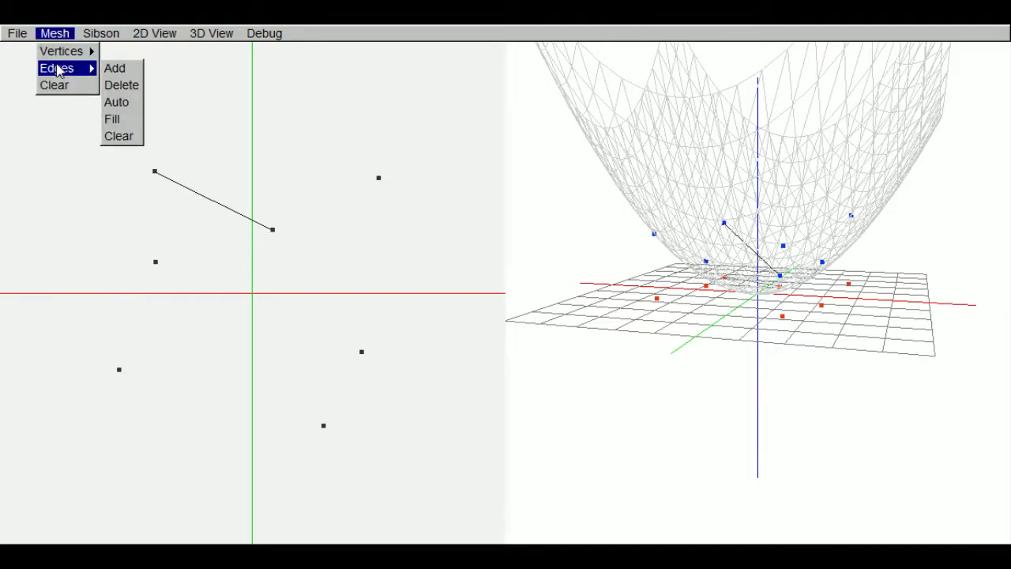
{"action": "left_click", "coordinate": [115, 68]}
{"action": "left_click", "coordinate": [154, 171]}
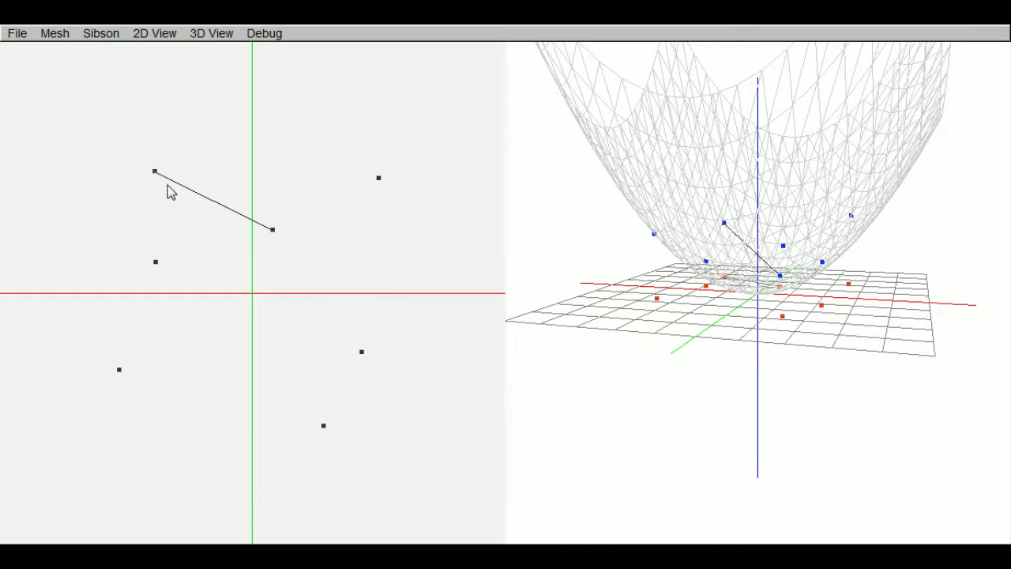
{"action": "left_click", "coordinate": [273, 230]}
{"action": "left_click", "coordinate": [55, 33]}
{"action": "mouse_move", "coordinate": [68, 68]}
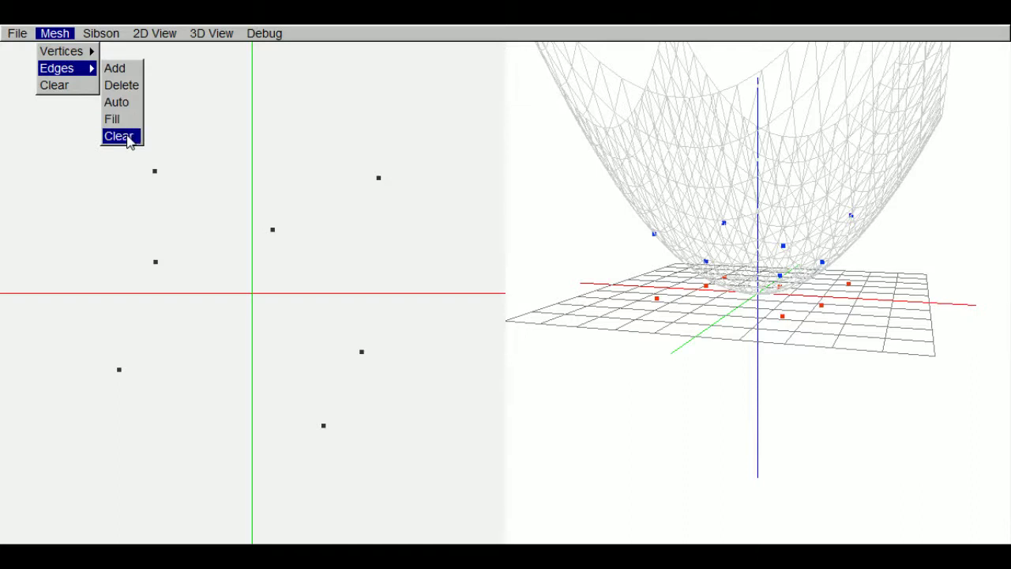
- Auto-triangulate the seven points, then clear all edges while keeping the vertices
{"action": "left_click", "coordinate": [122, 104]}
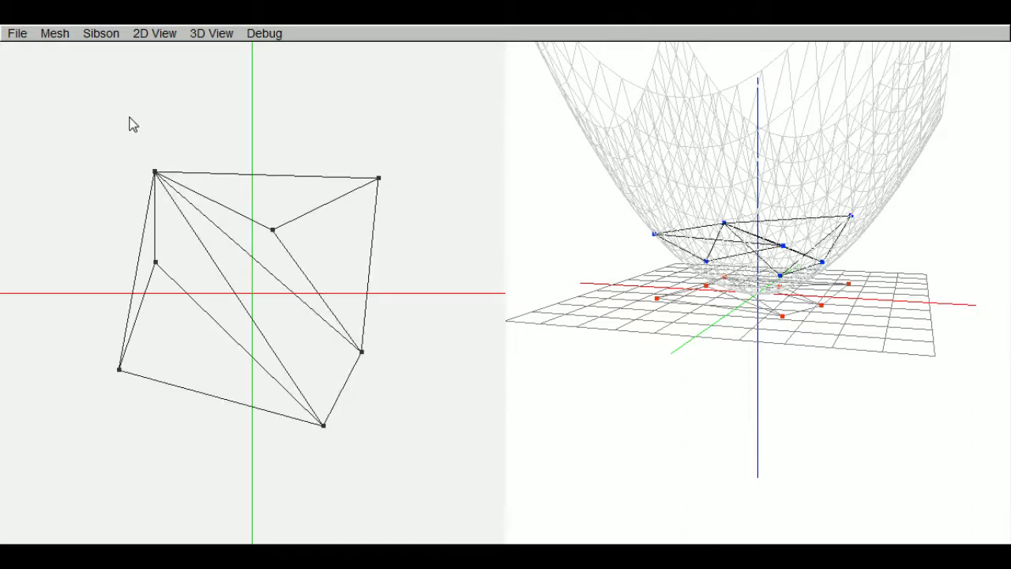
{"action": "left_click", "coordinate": [68, 34]}
{"action": "mouse_move", "coordinate": [96, 41]}
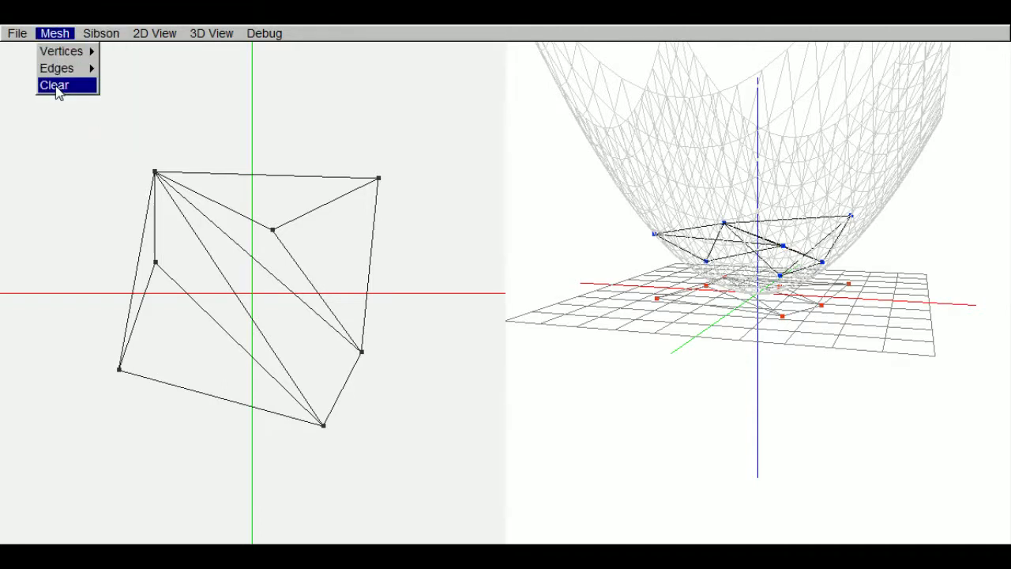
{"action": "left_click", "coordinate": [119, 138]}
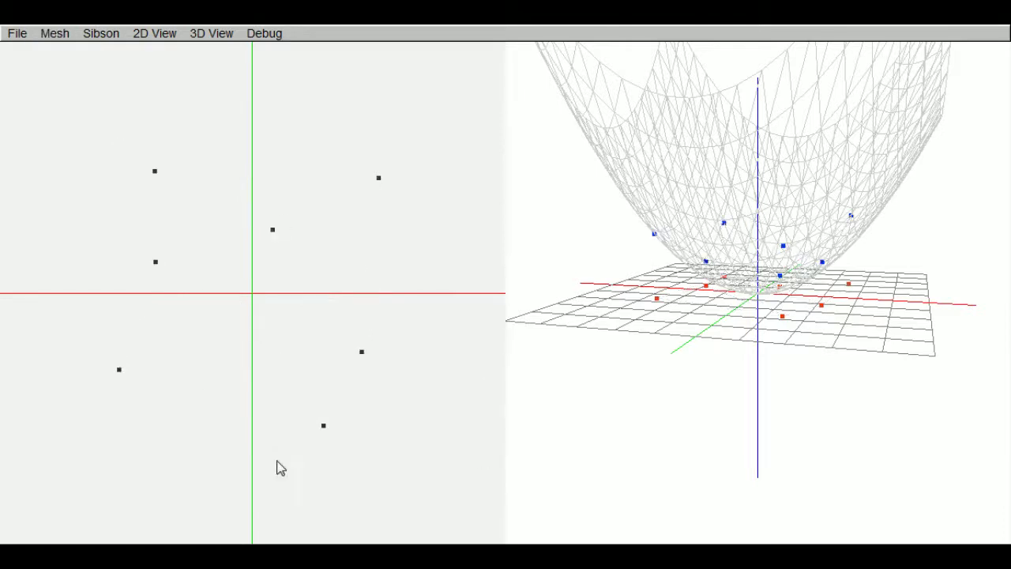
- Clear all vertices and fill the plane with new random triangulated points
{"action": "left_click", "coordinate": [57, 35]}
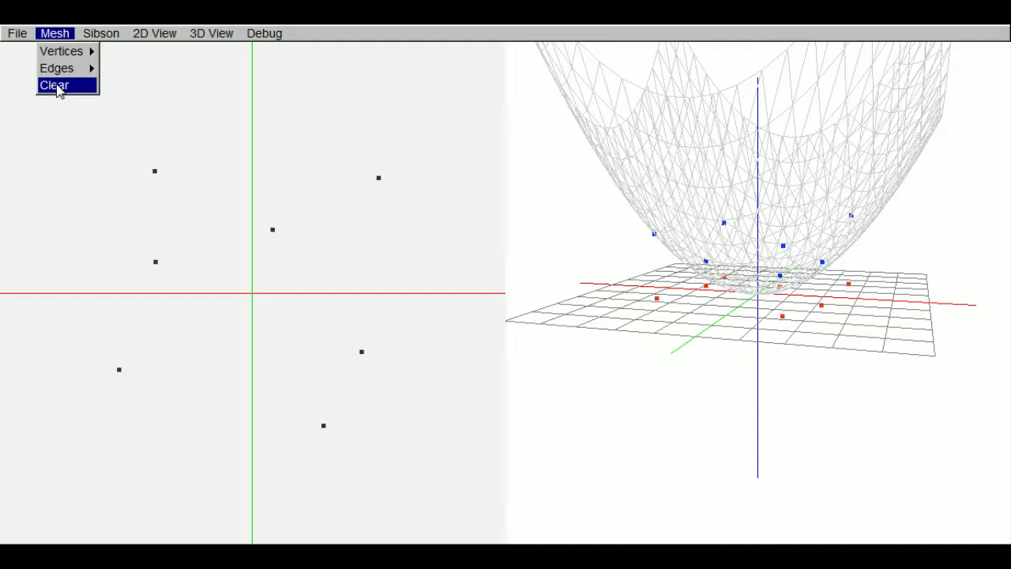
{"action": "left_click", "coordinate": [58, 87]}
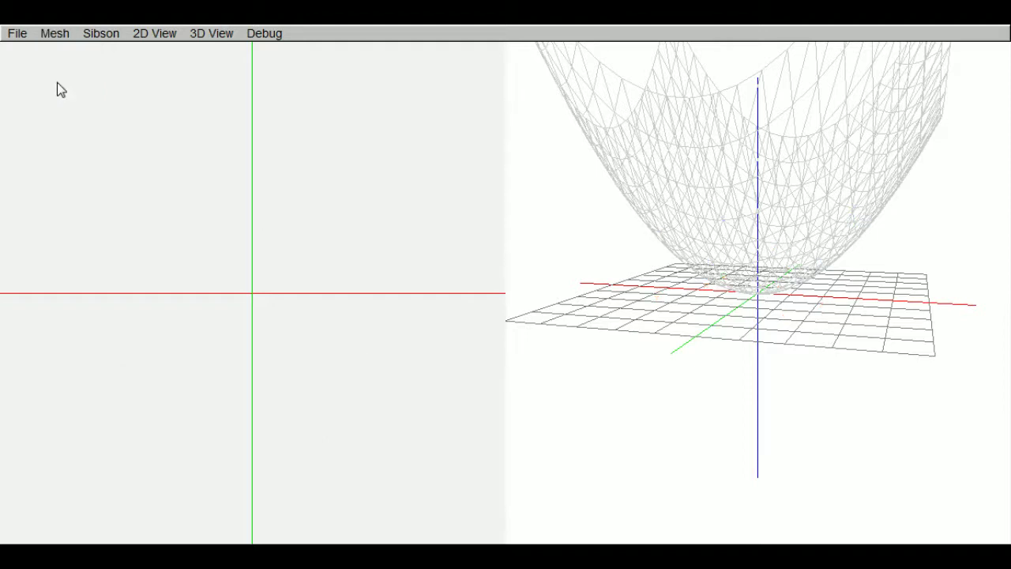
{"action": "left_click", "coordinate": [55, 33]}
{"action": "mouse_move", "coordinate": [65, 50]}
{"action": "left_click", "coordinate": [131, 102]}
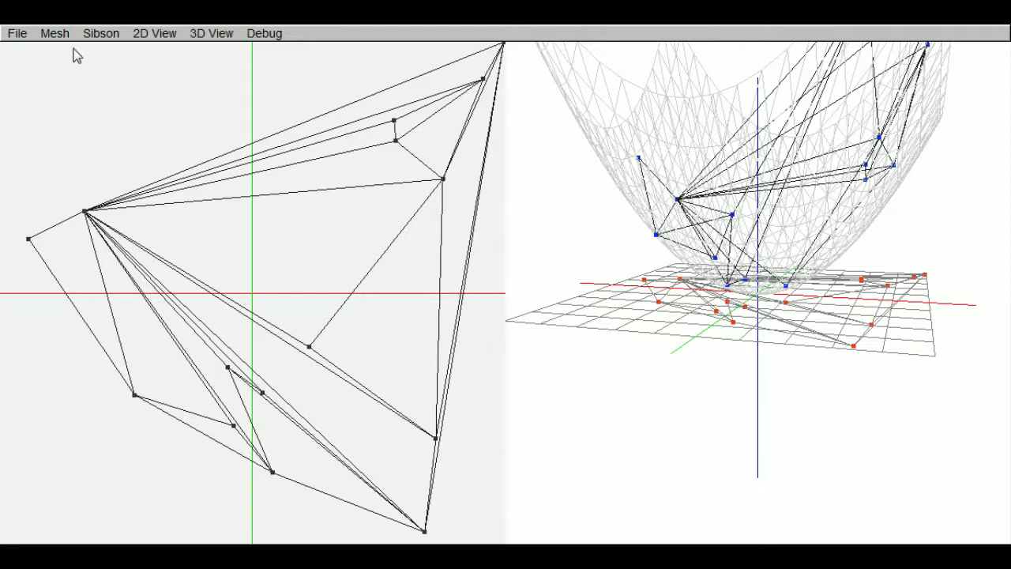
- Browse the Mesh, File, Edges and Sibson menus
{"action": "left_click", "coordinate": [55, 33]}
{"action": "left_click", "coordinate": [18, 33]}
{"action": "left_click", "coordinate": [55, 33]}
{"action": "mouse_move", "coordinate": [67, 68]}
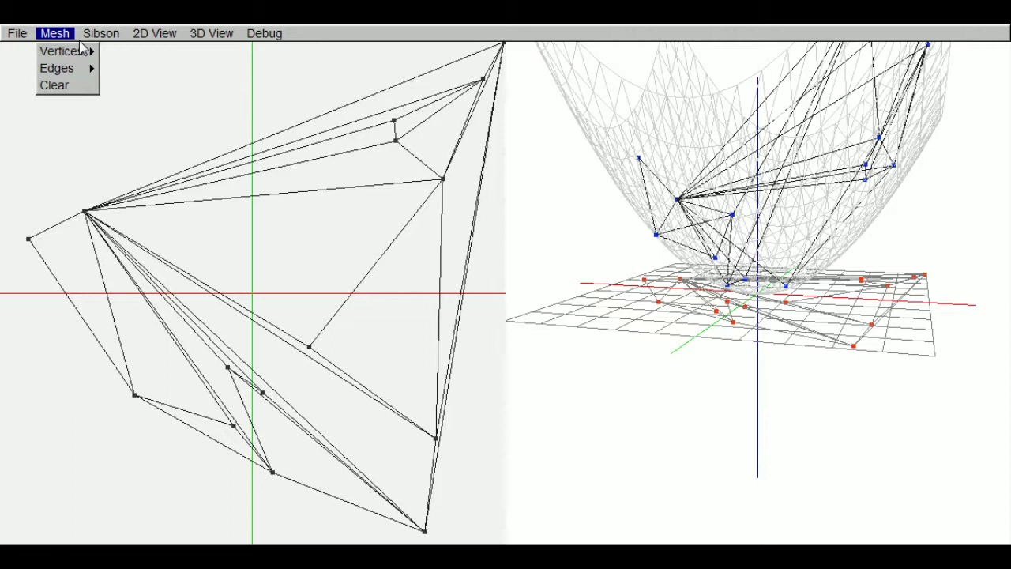
{"action": "mouse_move", "coordinate": [101, 33]}
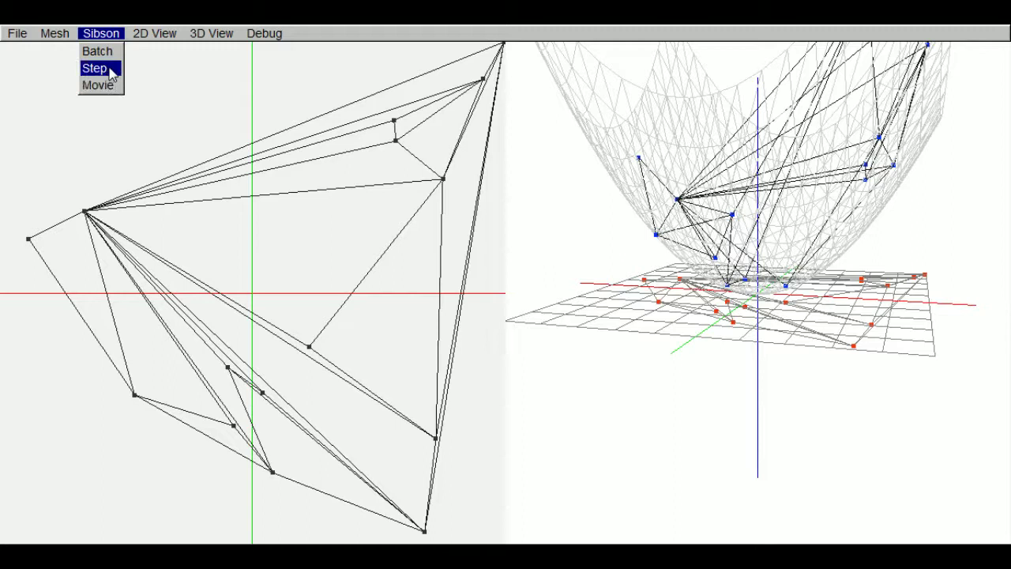
- Run one Sibson step, then erase all vertices and the mesh
{"action": "left_click", "coordinate": [103, 74]}
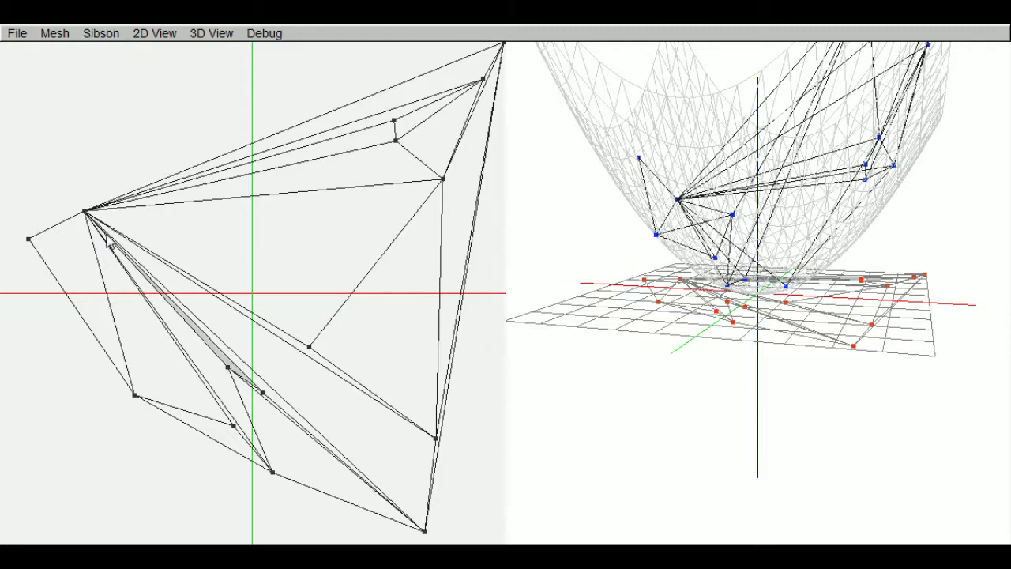
{"action": "left_click", "coordinate": [55, 33]}
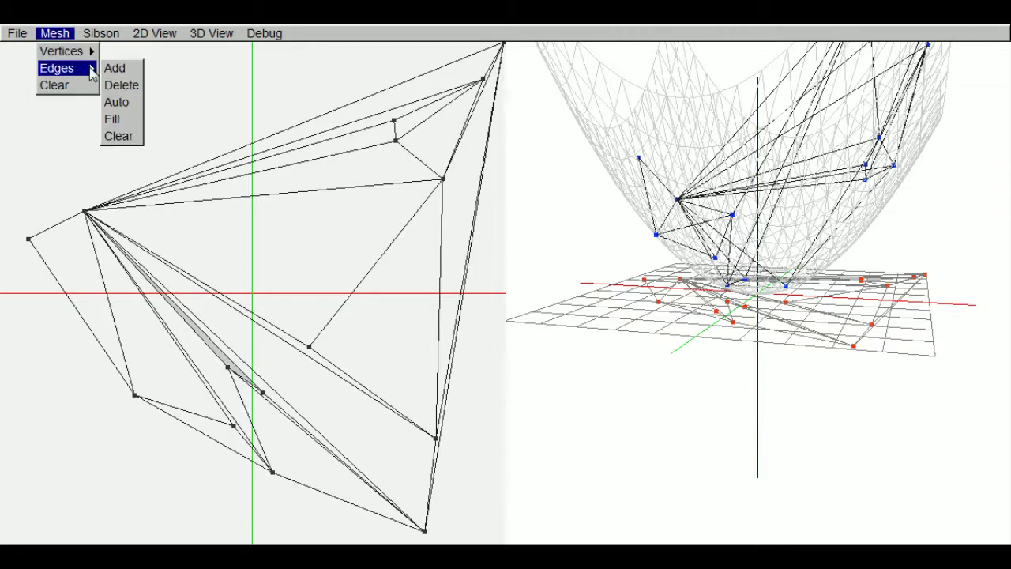
{"action": "mouse_move", "coordinate": [67, 50]}
{"action": "left_click", "coordinate": [126, 119]}
- Place the outer vertices of a new point set in the 2D view
{"action": "left_click", "coordinate": [55, 33]}
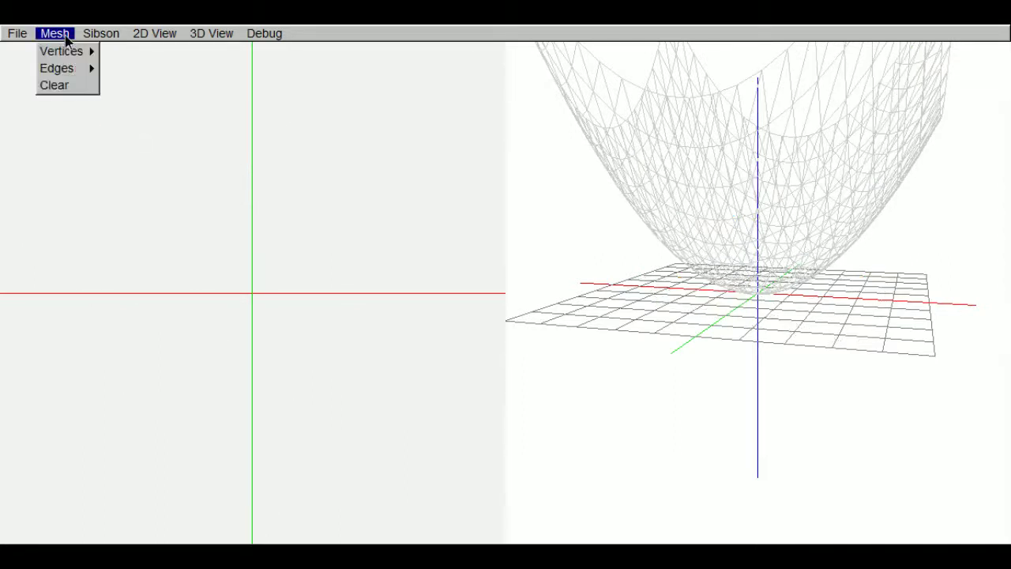
{"action": "left_click", "coordinate": [115, 50]}
{"action": "left_click", "coordinate": [137, 200]}
{"action": "left_click", "coordinate": [330, 195]}
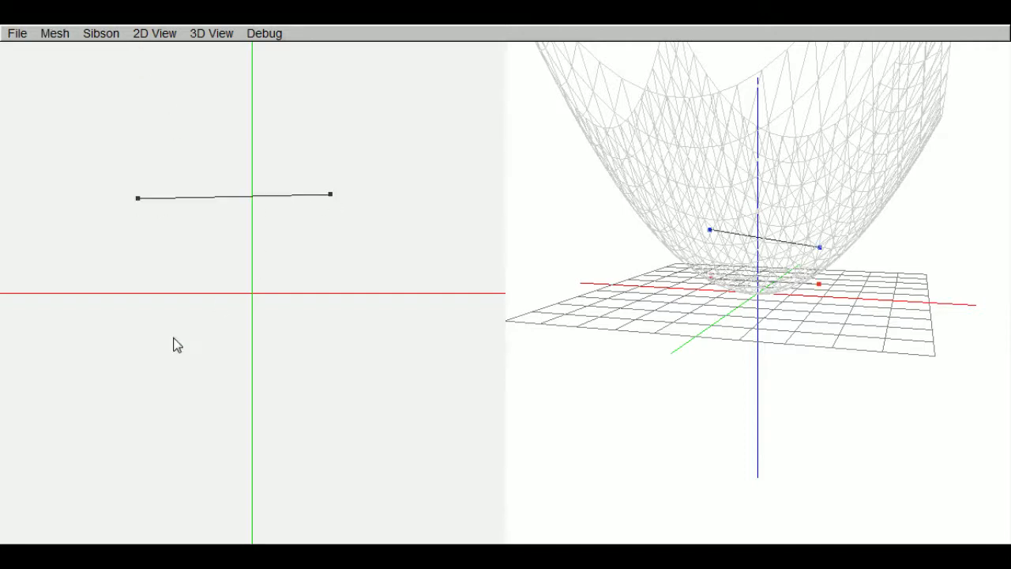
{"action": "left_click", "coordinate": [147, 354]}
{"action": "left_click", "coordinate": [324, 409]}
{"action": "left_click", "coordinate": [416, 249]}
- Insert five more vertices inside the mesh, near the origin and on its right side
{"action": "left_click", "coordinate": [260, 149]}
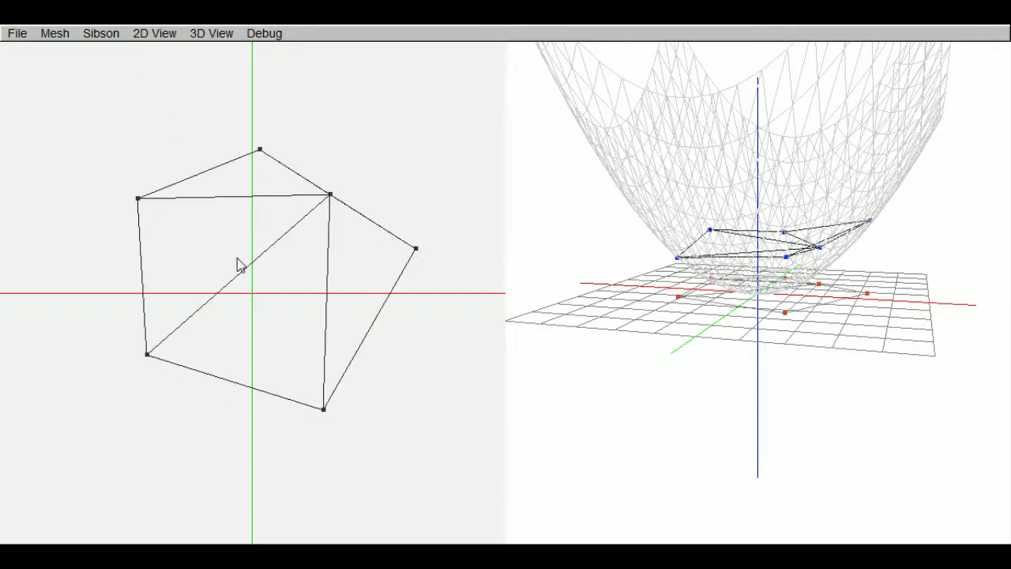
{"action": "left_click", "coordinate": [254, 204]}
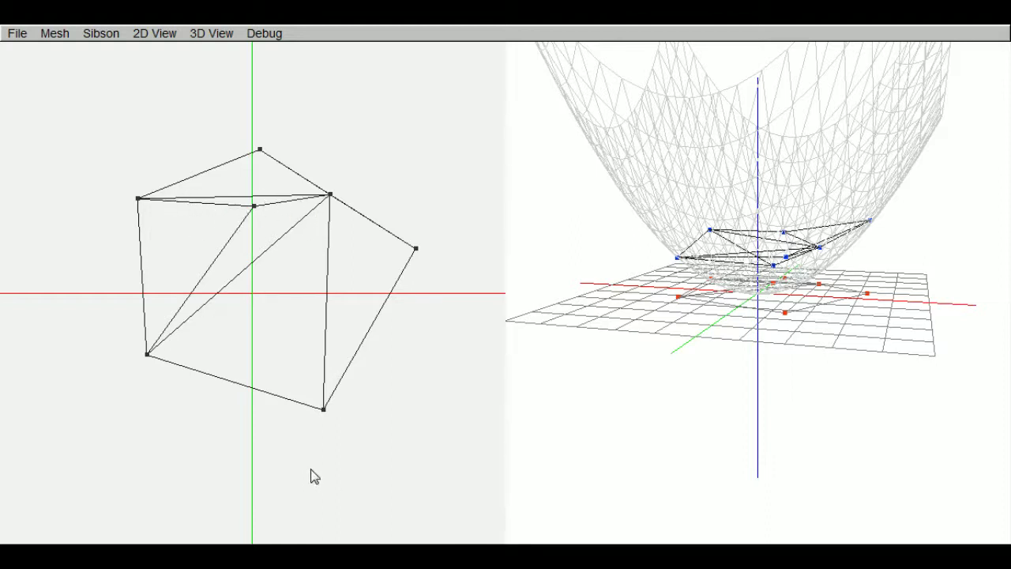
{"action": "left_click", "coordinate": [273, 283]}
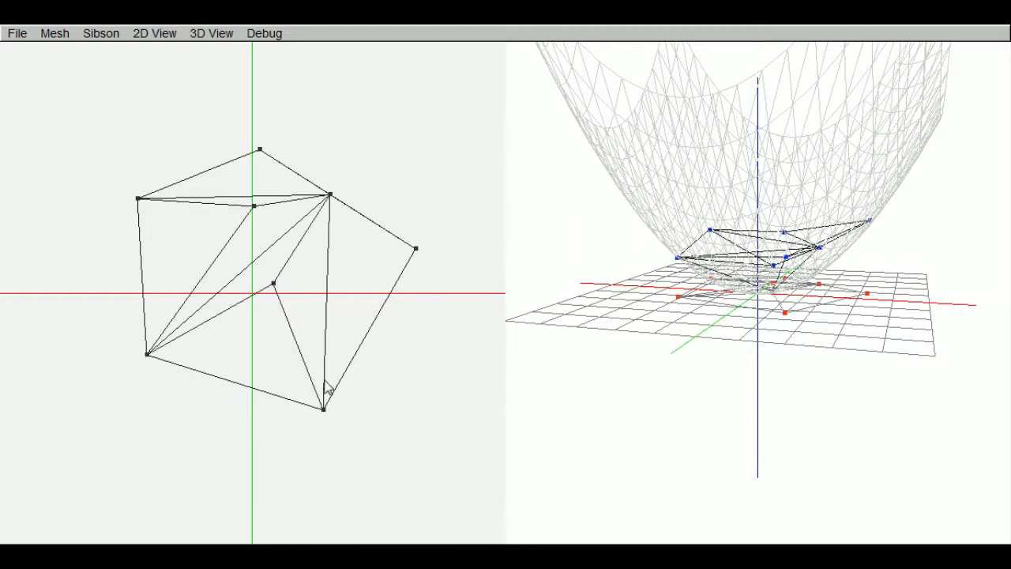
{"action": "left_click", "coordinate": [335, 282]}
{"action": "left_click", "coordinate": [360, 251]}
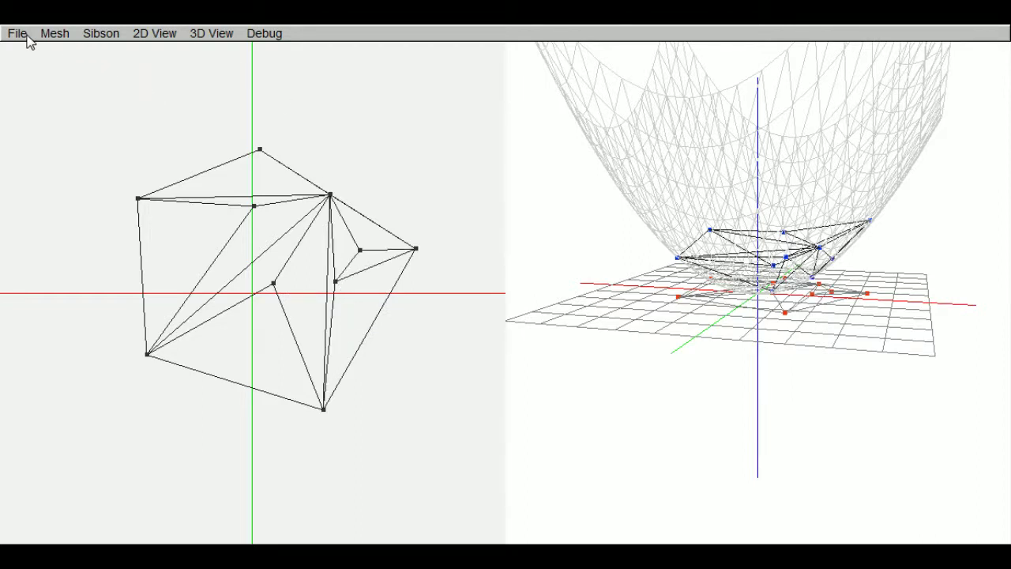
{"action": "left_click", "coordinate": [100, 34]}
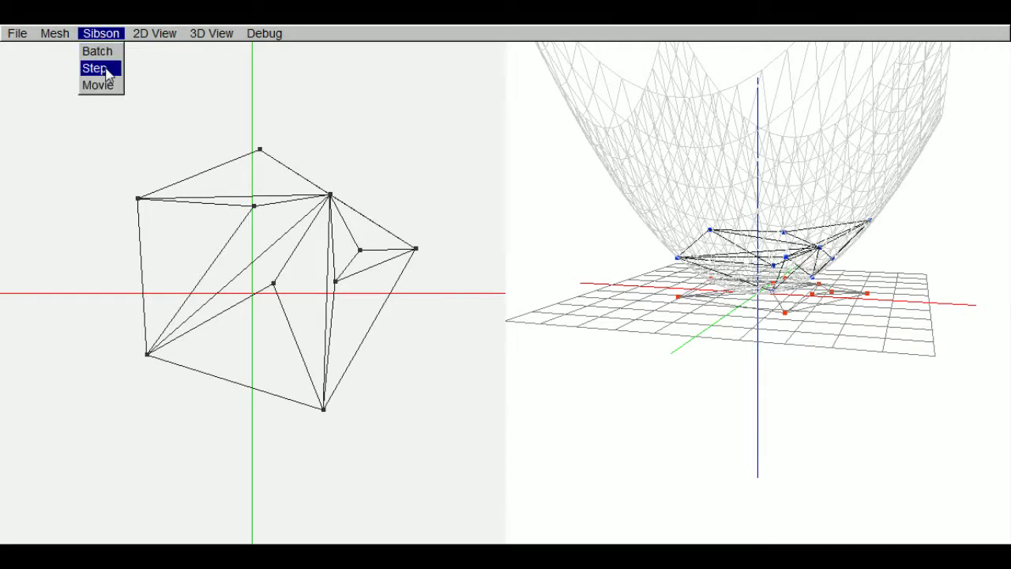
- Advance the edge-flip algorithm flip by flip with Sibson > Step and the space key
{"action": "left_click", "coordinate": [108, 71]}
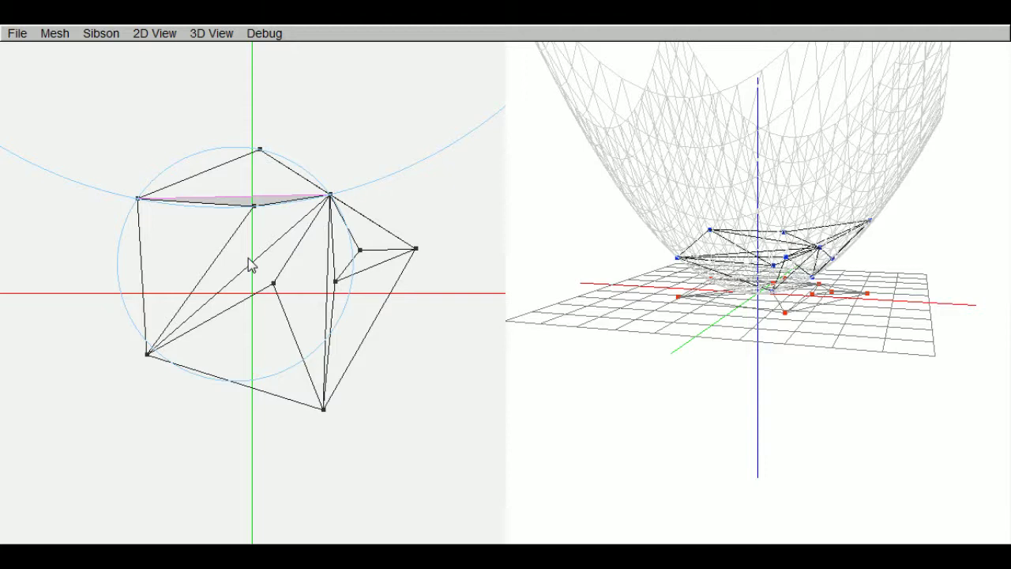
{"action": "key", "text": "space"}
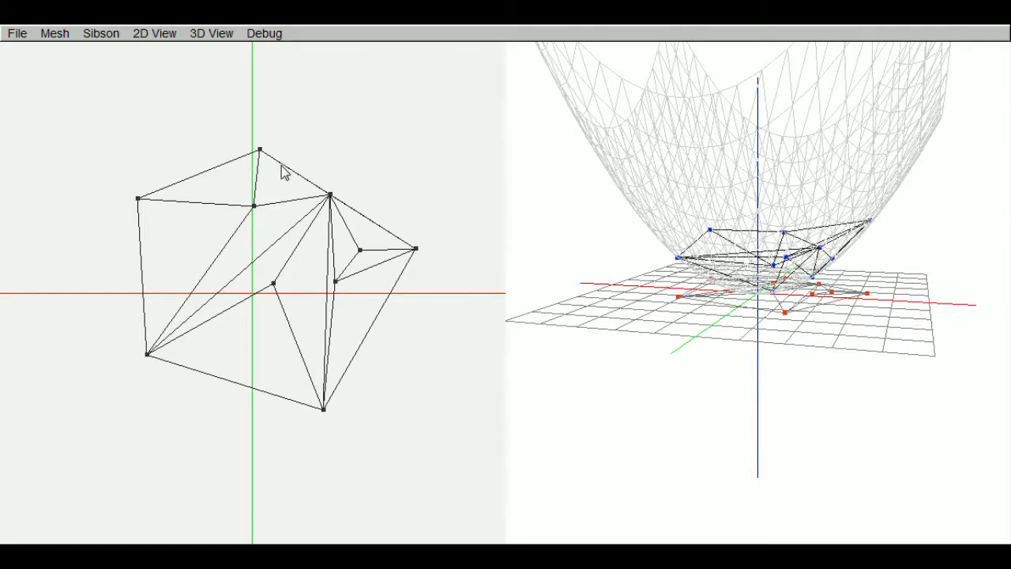
{"action": "key", "text": "space"}
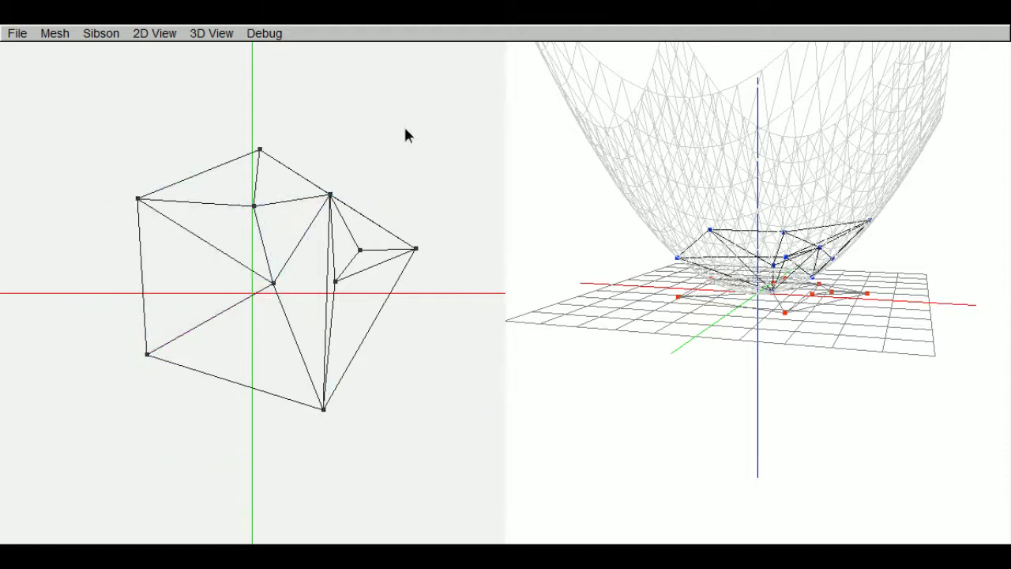
- Animate the remaining edge flips with Sibson > Movie until the mesh settles
{"action": "left_click", "coordinate": [101, 34]}
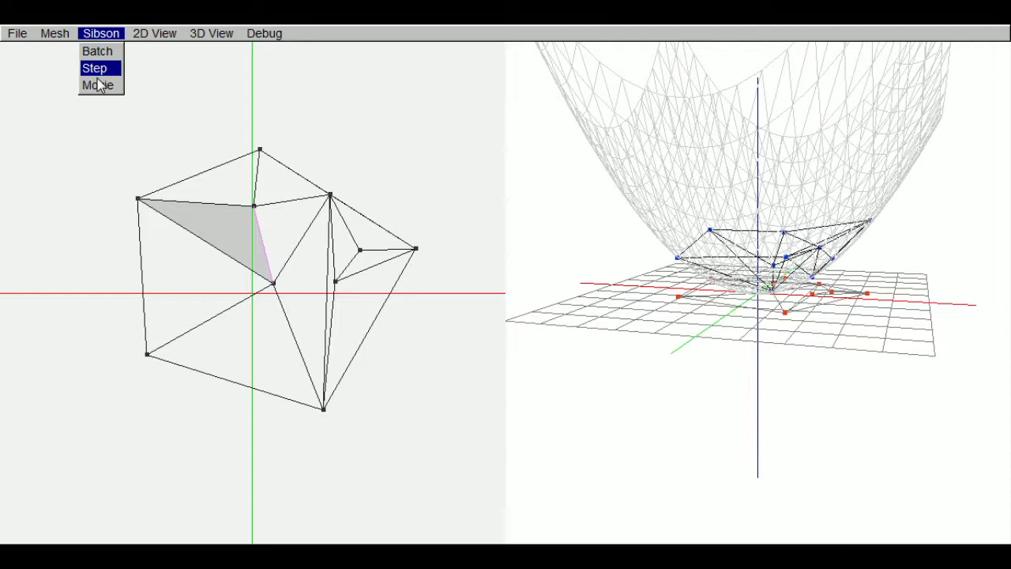
{"action": "left_click", "coordinate": [100, 86]}
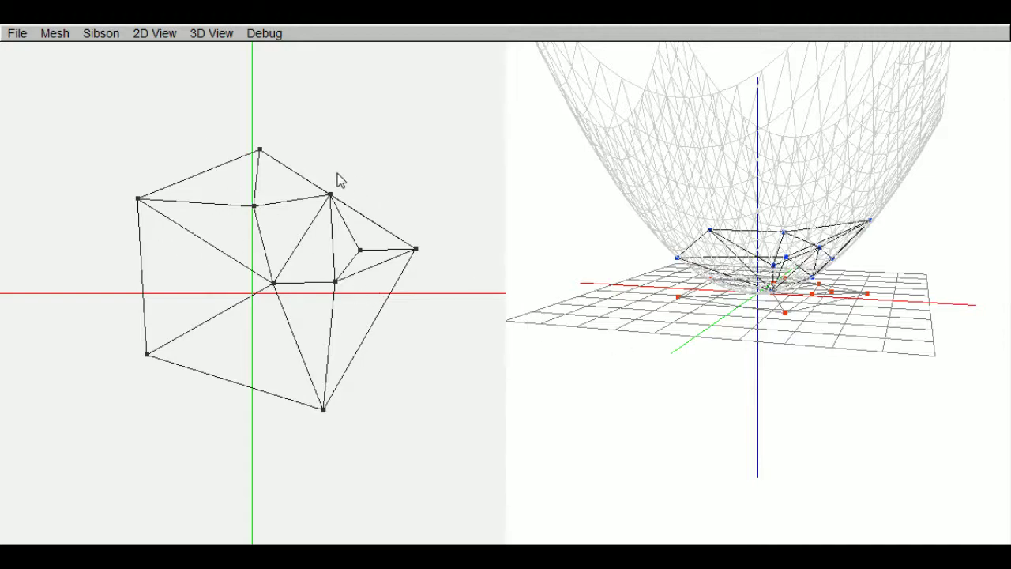
- Orbit the 3D view, then clear every mesh edge, leaving only the ten bare points
{"action": "left_click_drag", "start_coordinate": [695, 363], "coordinate": [747, 261]}
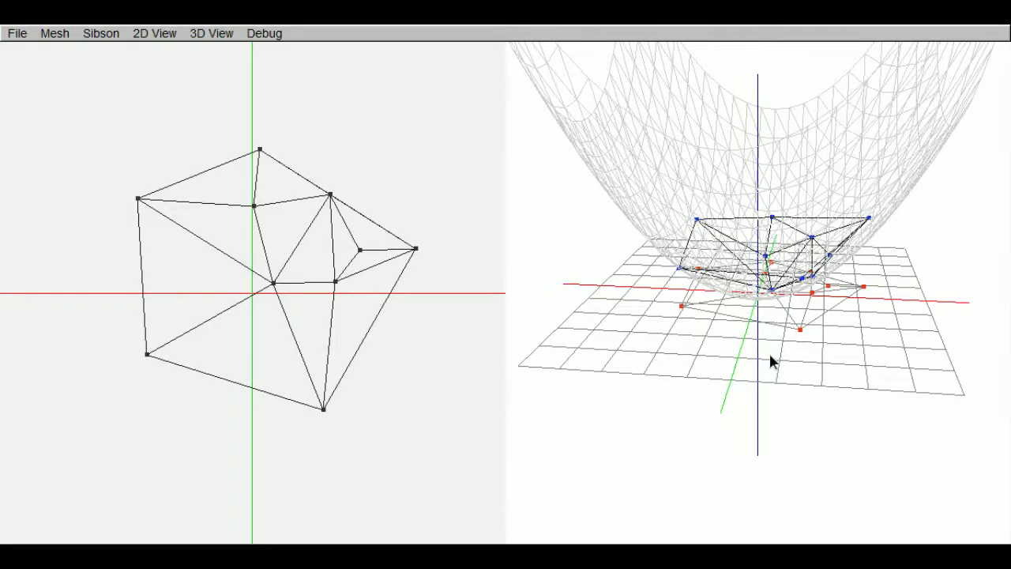
{"action": "left_click_drag", "start_coordinate": [774, 356], "coordinate": [749, 362]}
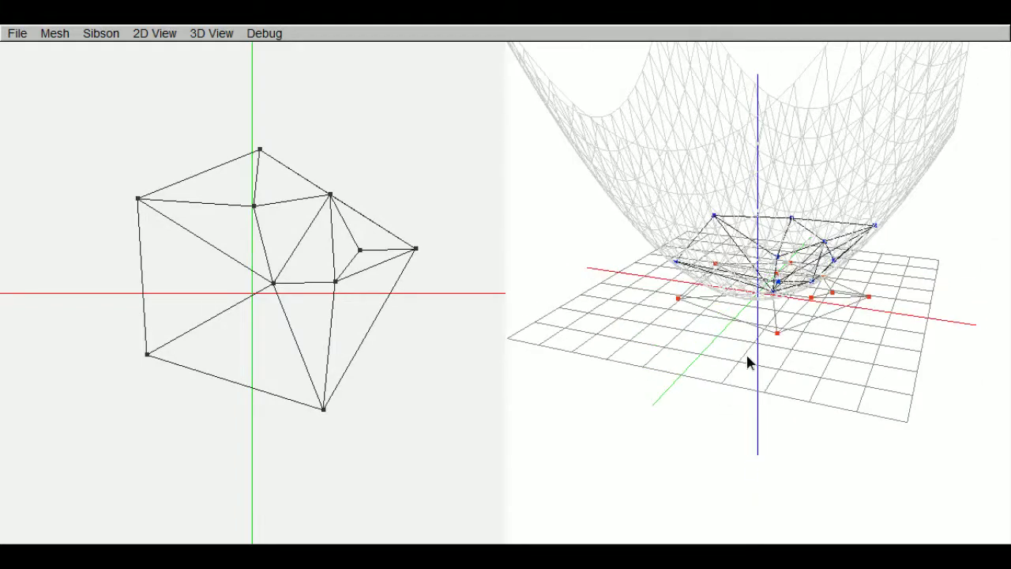
{"action": "left_click", "coordinate": [51, 35]}
{"action": "mouse_move", "coordinate": [63, 72]}
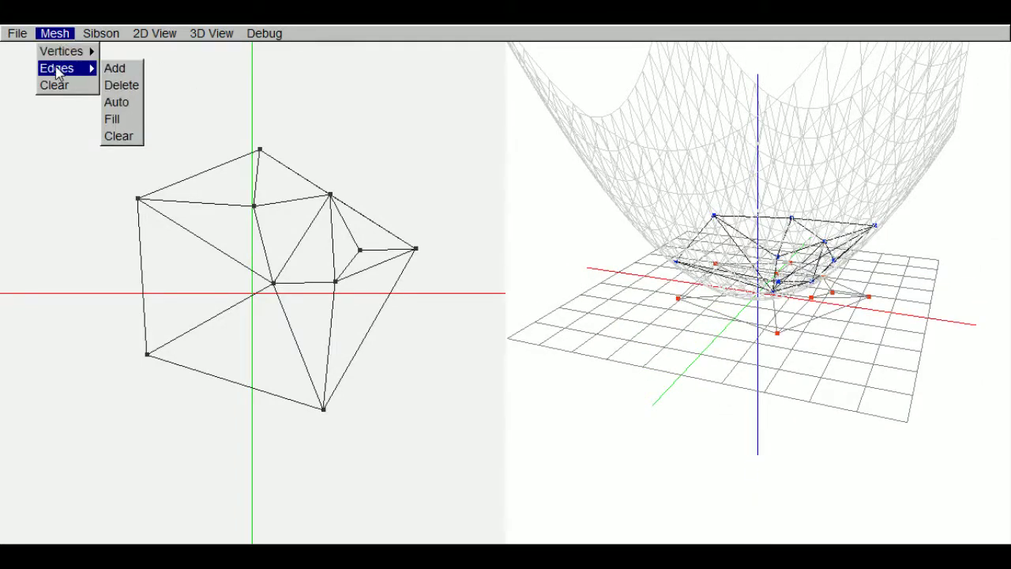
{"action": "left_click", "coordinate": [119, 120]}
{"action": "left_click", "coordinate": [54, 33]}
{"action": "mouse_move", "coordinate": [65, 70]}
{"action": "left_click", "coordinate": [118, 136]}
{"action": "left_click", "coordinate": [57, 33]}
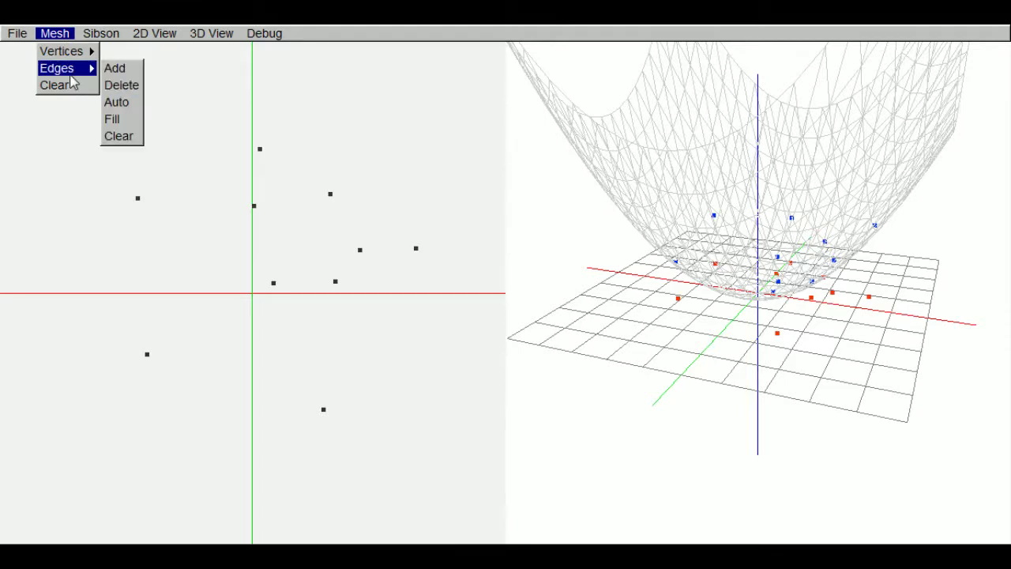
- Refill the points with a fan triangulation and play the edge flips with Sibson > Movie
{"action": "left_click", "coordinate": [120, 121]}
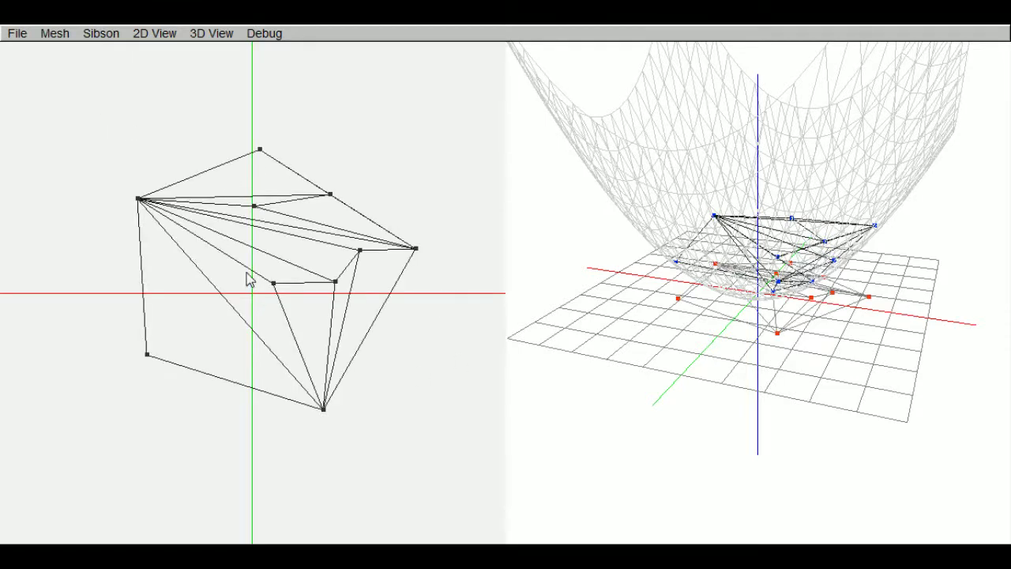
{"action": "left_click_drag", "start_coordinate": [634, 324], "coordinate": [876, 300]}
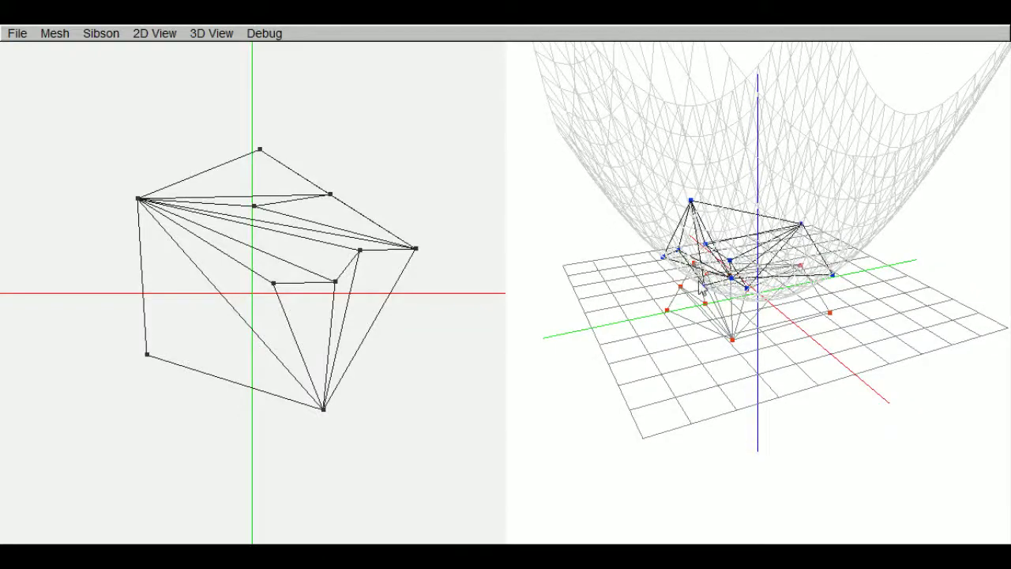
{"action": "left_click_drag", "start_coordinate": [770, 358], "coordinate": [705, 319]}
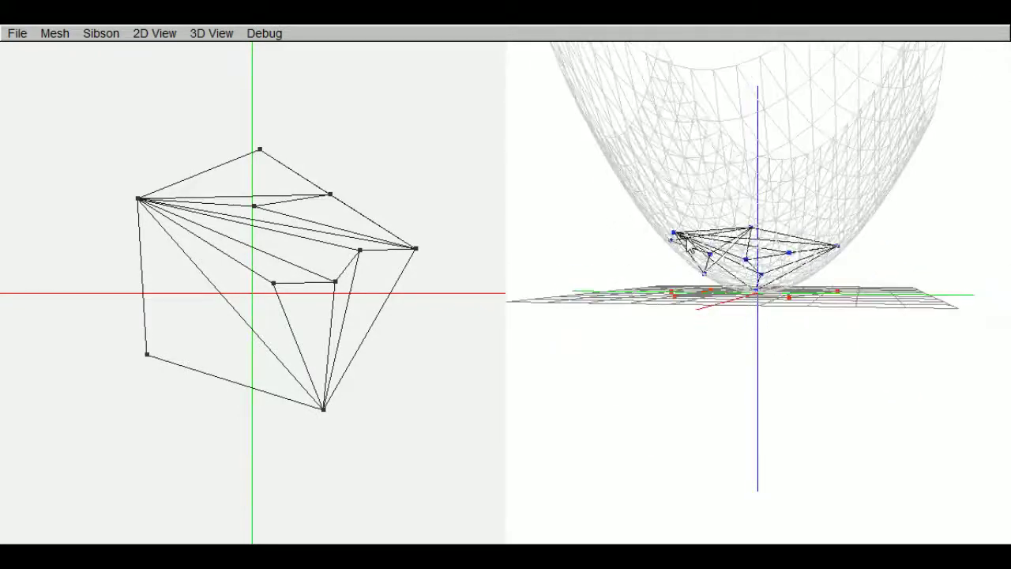
{"action": "left_click", "coordinate": [101, 33]}
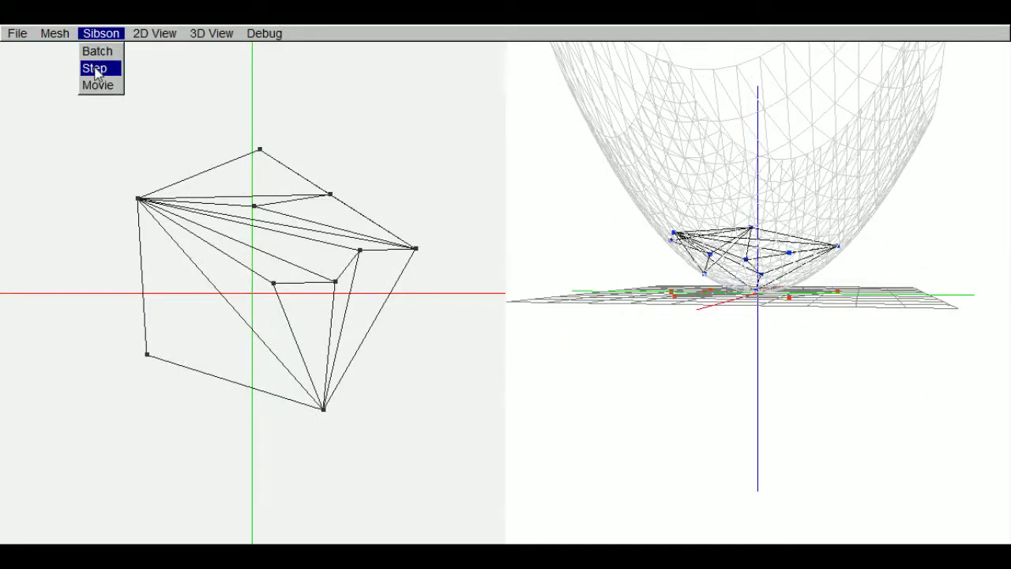
{"action": "left_click", "coordinate": [101, 87]}
- Orbit the 3D view through several angles to watch the lifted mesh being retriangulated
{"action": "mouse_move", "coordinate": [697, 269]}
{"action": "left_mouse_down"}
{"action": "mouse_move", "coordinate": [703, 312]}
{"action": "mouse_move", "coordinate": [668, 343]}
{"action": "left_mouse_up"}
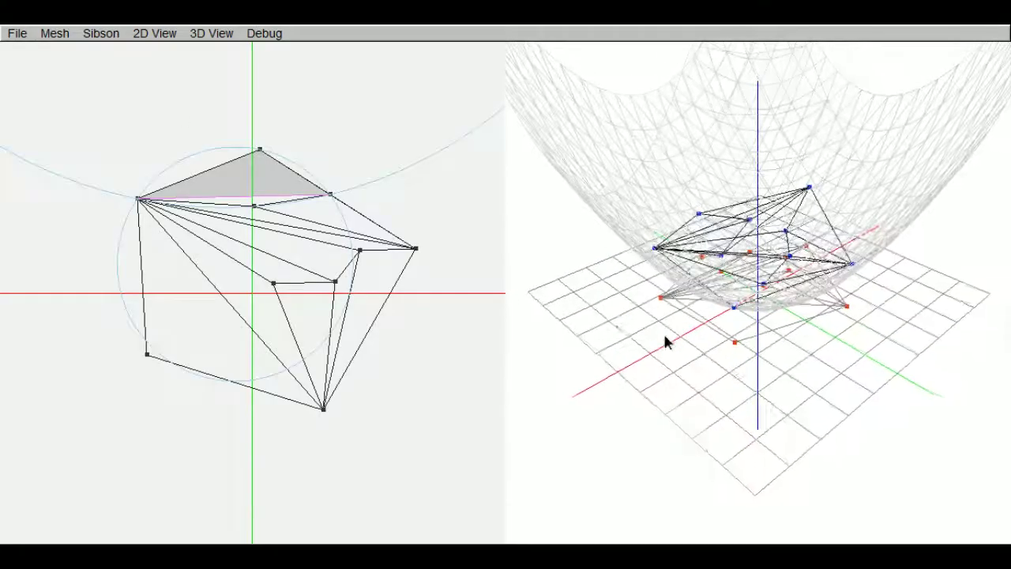
{"action": "mouse_move", "coordinate": [760, 245]}
{"action": "left_mouse_down"}
{"action": "mouse_move", "coordinate": [756, 256]}
{"action": "mouse_move", "coordinate": [775, 256]}
{"action": "mouse_move", "coordinate": [716, 262]}
{"action": "mouse_move", "coordinate": [742, 251]}
{"action": "left_mouse_up"}
{"action": "mouse_move", "coordinate": [841, 274]}
{"action": "left_mouse_down"}
{"action": "mouse_move", "coordinate": [806, 282]}
{"action": "mouse_move", "coordinate": [873, 288]}
{"action": "mouse_move", "coordinate": [744, 261]}
{"action": "left_mouse_up"}
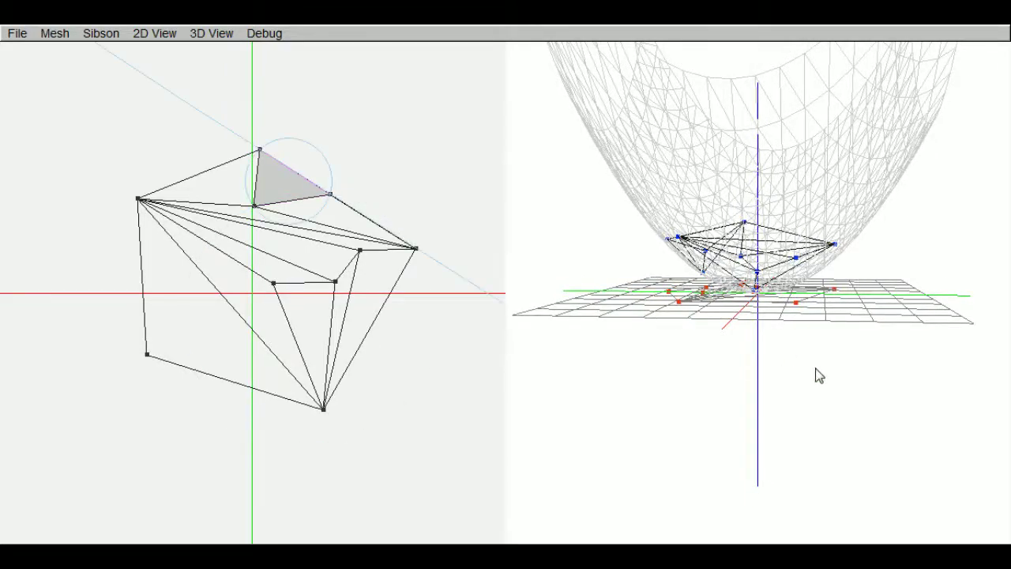
{"action": "mouse_move", "coordinate": [842, 293]}
{"action": "left_mouse_down"}
{"action": "mouse_move", "coordinate": [793, 357]}
{"action": "mouse_move", "coordinate": [832, 368]}
{"action": "mouse_move", "coordinate": [878, 325]}
{"action": "mouse_move", "coordinate": [814, 270]}
{"action": "left_mouse_up"}
{"action": "mouse_move", "coordinate": [730, 258]}
{"action": "left_mouse_down"}
{"action": "mouse_move", "coordinate": [673, 425]}
{"action": "mouse_move", "coordinate": [685, 376]}
{"action": "mouse_move", "coordinate": [652, 236]}
{"action": "left_mouse_up"}
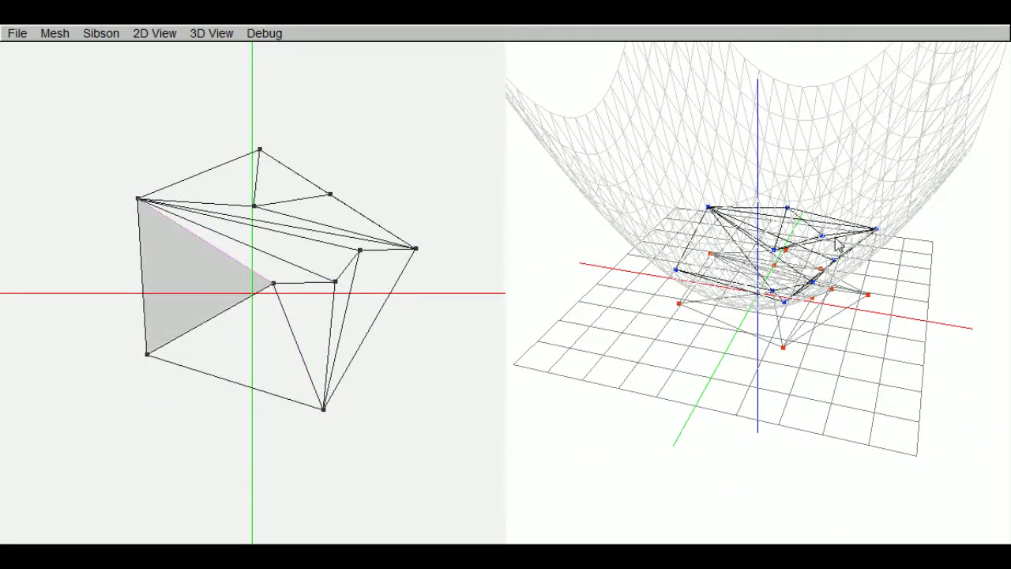
{"action": "mouse_move", "coordinate": [759, 418]}
{"action": "left_mouse_down"}
{"action": "mouse_move", "coordinate": [809, 355]}
{"action": "mouse_move", "coordinate": [773, 394]}
{"action": "left_mouse_up"}
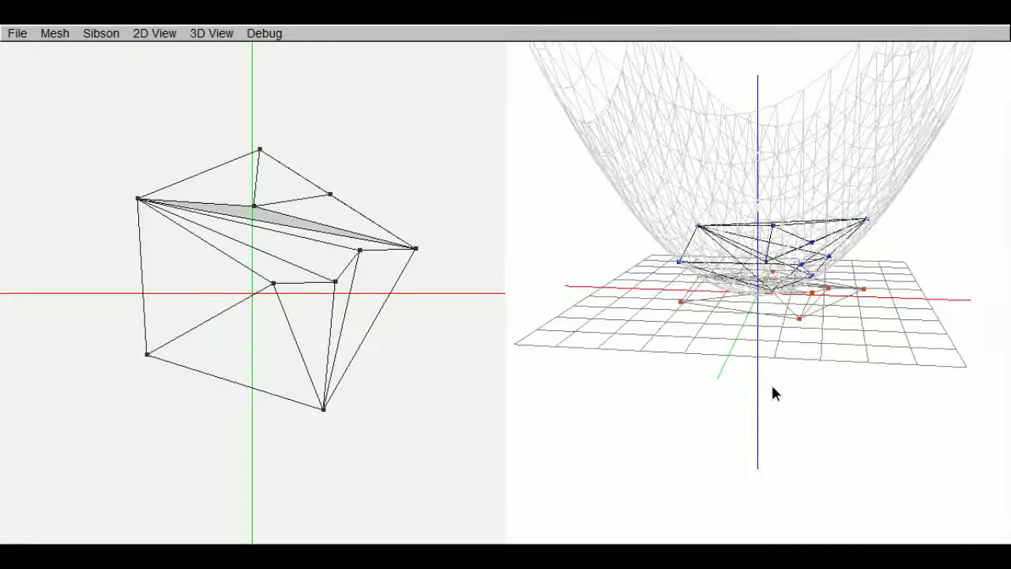
{"action": "mouse_move", "coordinate": [846, 368]}
{"action": "left_mouse_down"}
{"action": "mouse_move", "coordinate": [790, 320]}
{"action": "mouse_move", "coordinate": [858, 350]}
{"action": "mouse_move", "coordinate": [775, 369]}
{"action": "mouse_move", "coordinate": [830, 366]}
{"action": "left_mouse_up"}
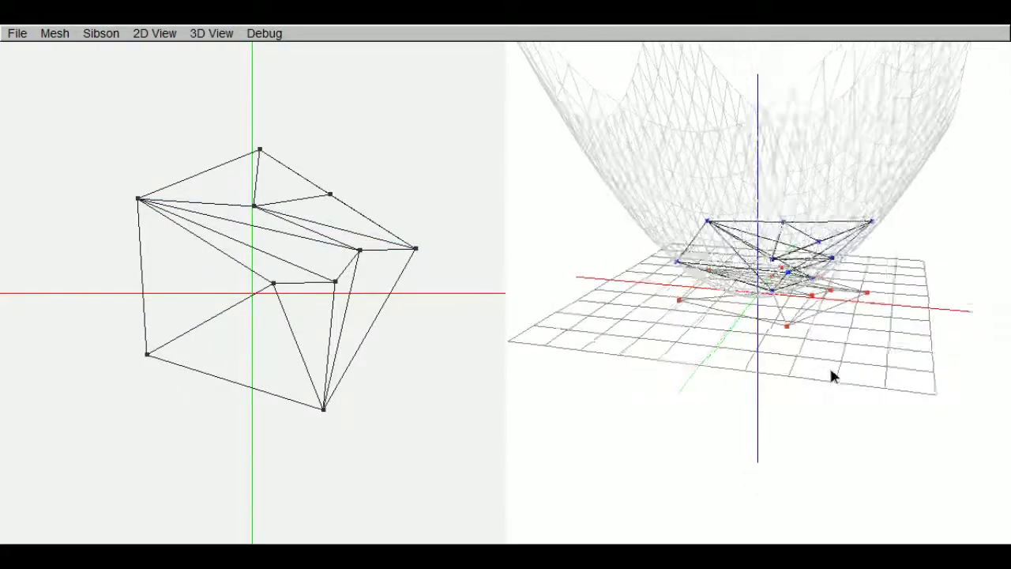
{"action": "left_click", "coordinate": [139, 35]}
{"action": "mouse_move", "coordinate": [154, 49]}
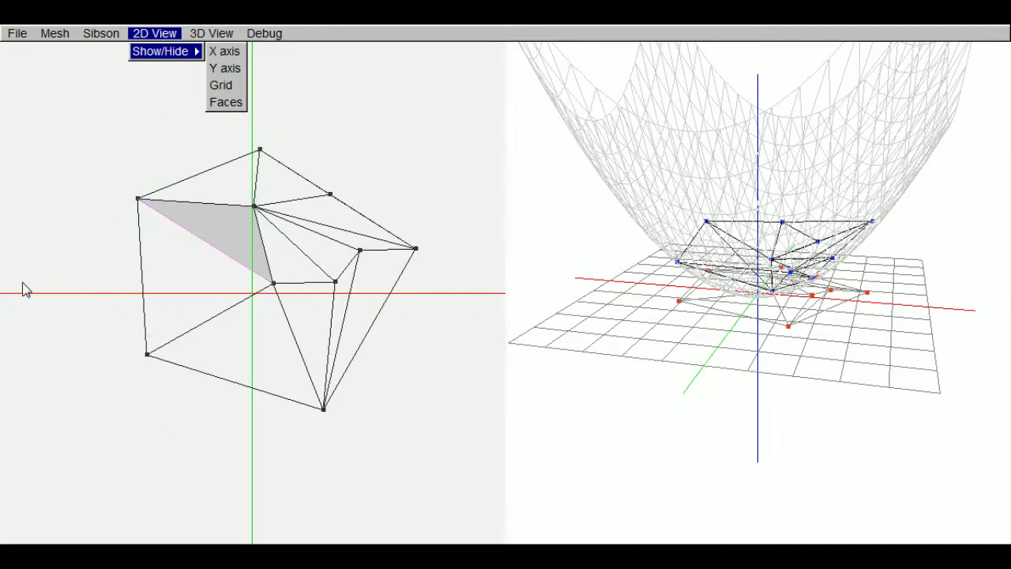
- Turn the 2D view's grid on and then off again
{"action": "left_click", "coordinate": [266, 54]}
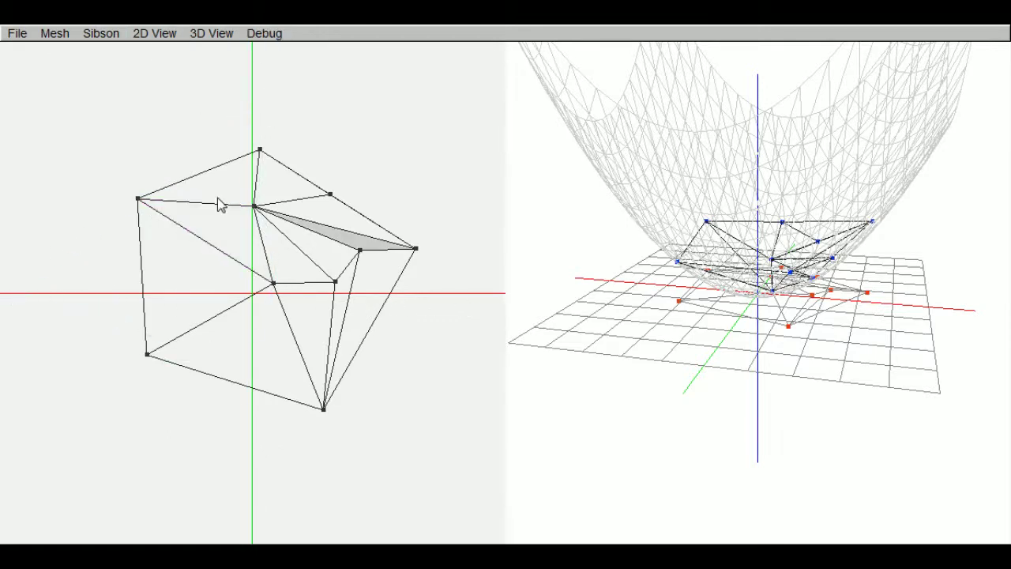
{"action": "left_click", "coordinate": [105, 35]}
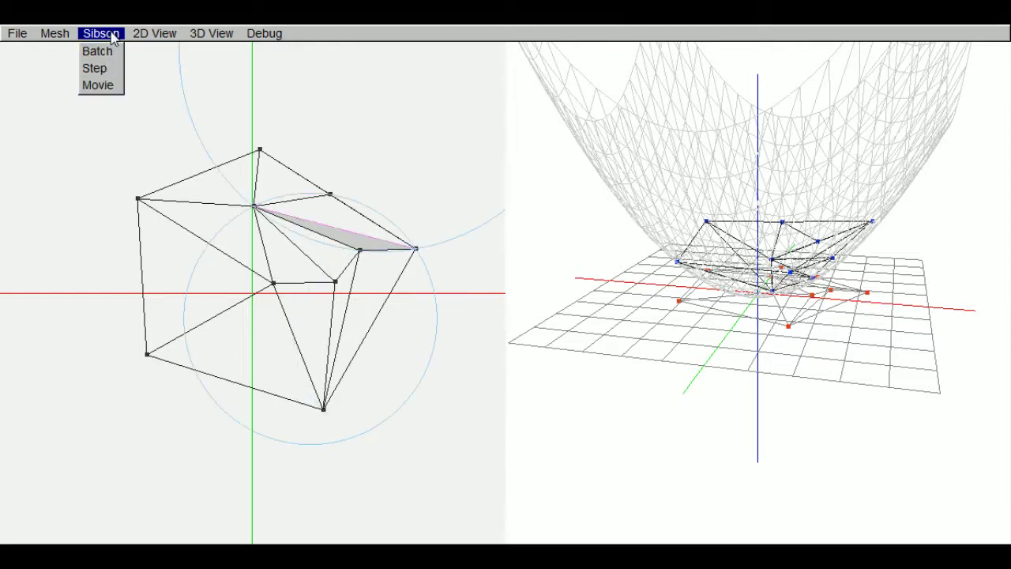
{"action": "mouse_move", "coordinate": [136, 33]}
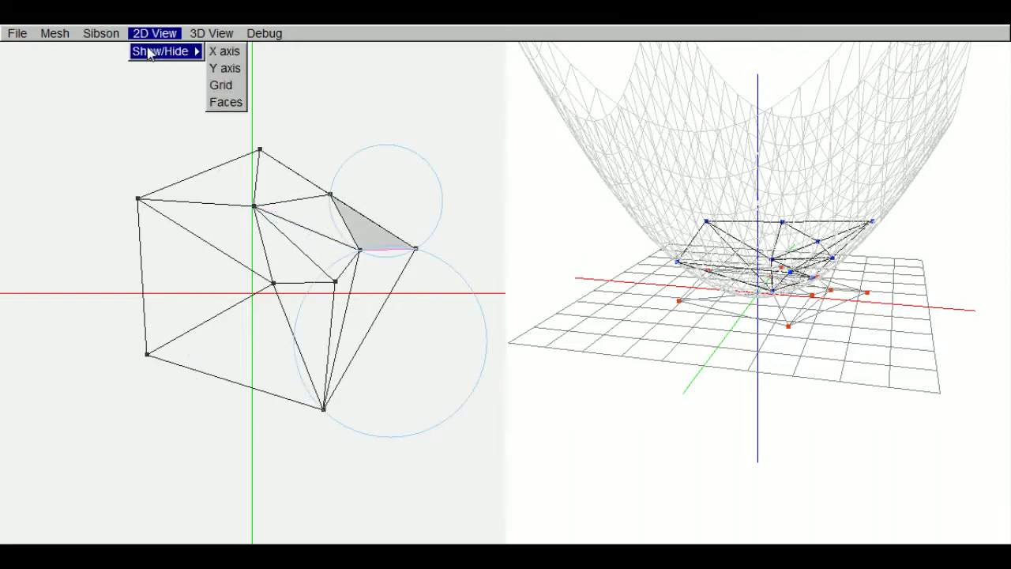
{"action": "left_click", "coordinate": [220, 85]}
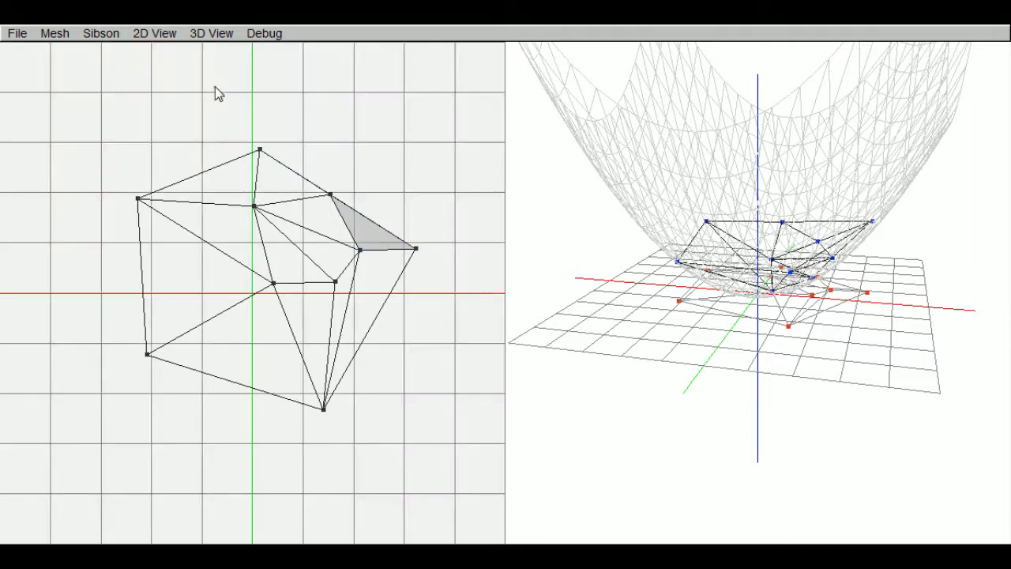
{"action": "left_click", "coordinate": [154, 33]}
{"action": "mouse_move", "coordinate": [166, 52]}
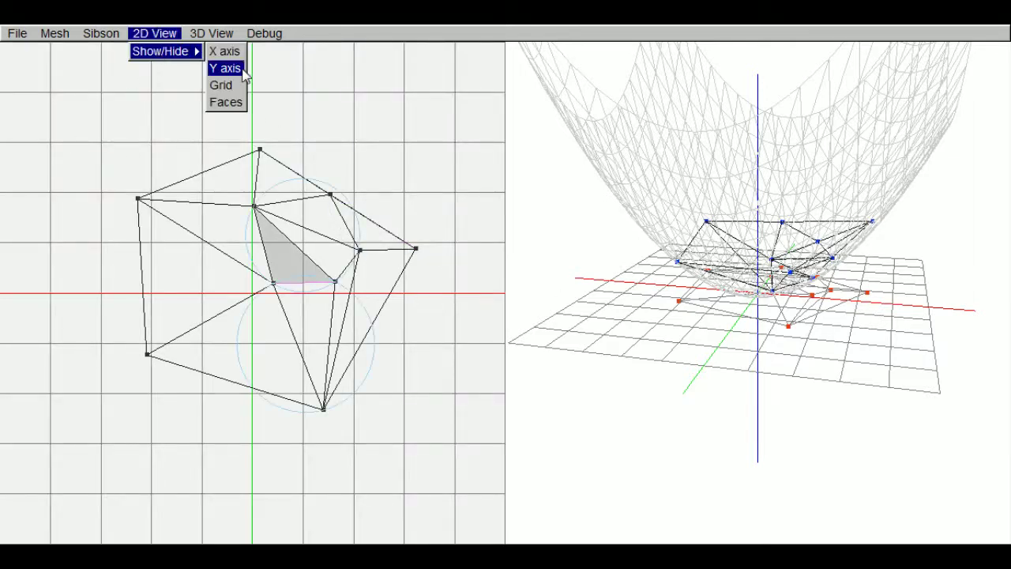
{"action": "left_click", "coordinate": [221, 84]}
- Shade the 2D mesh faces and run the Sibson batch pass
{"action": "left_click", "coordinate": [146, 33]}
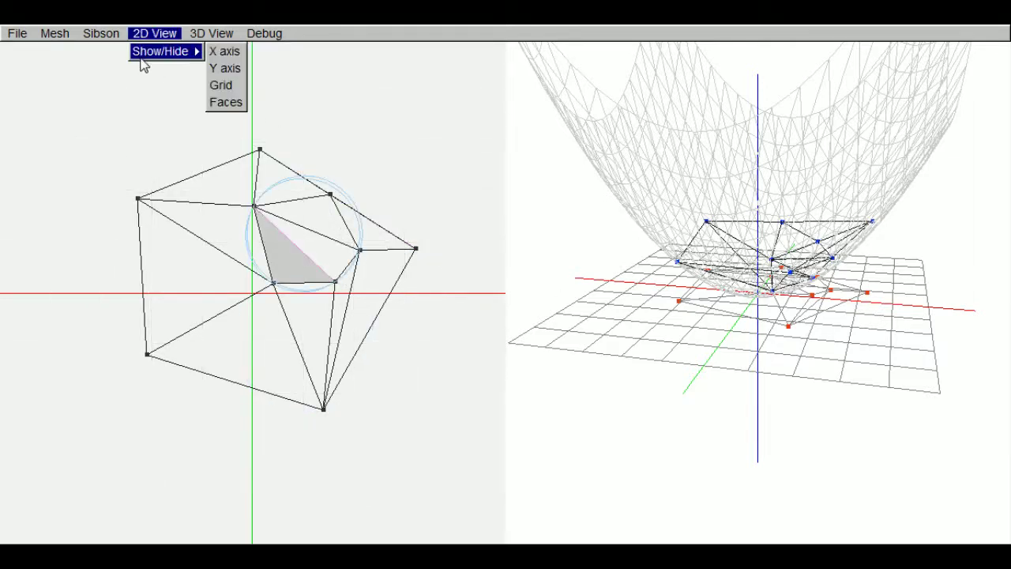
{"action": "left_click", "coordinate": [225, 106]}
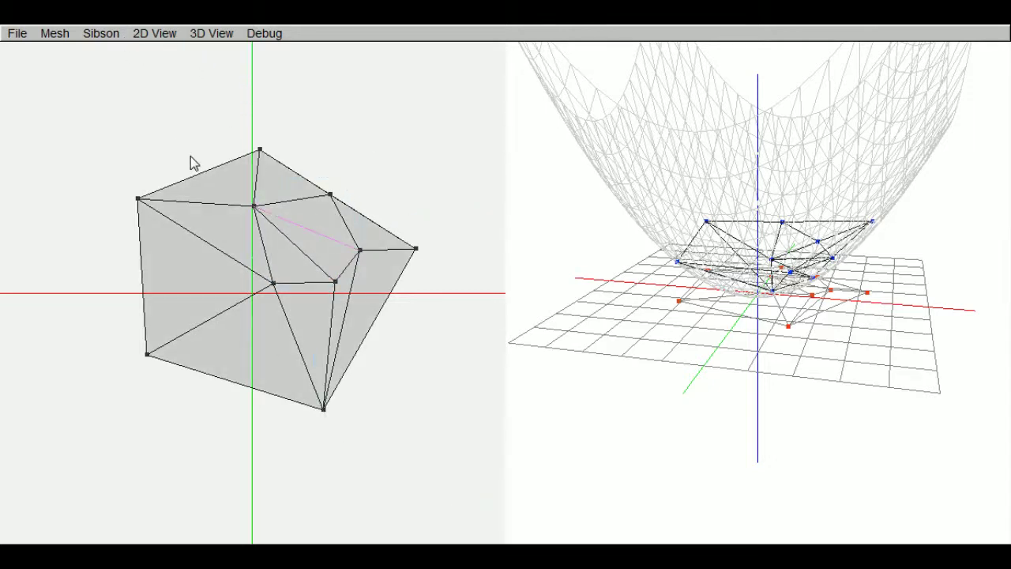
{"action": "left_click", "coordinate": [102, 35]}
{"action": "left_click", "coordinate": [97, 51]}
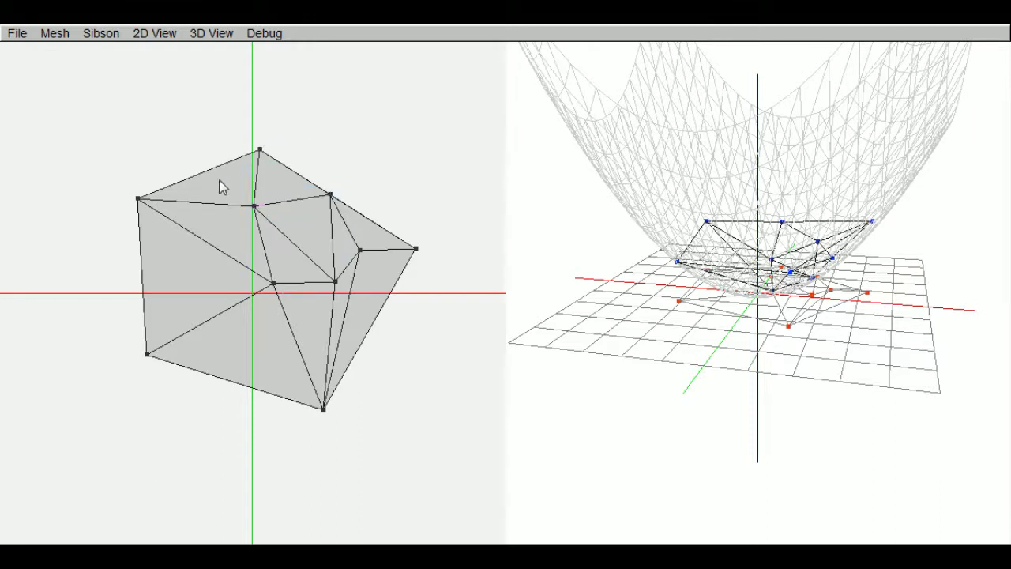
{"action": "left_click", "coordinate": [152, 35]}
- Turn off 2D face shading and hide the ground grid in the 3D view
{"action": "mouse_move", "coordinate": [162, 50]}
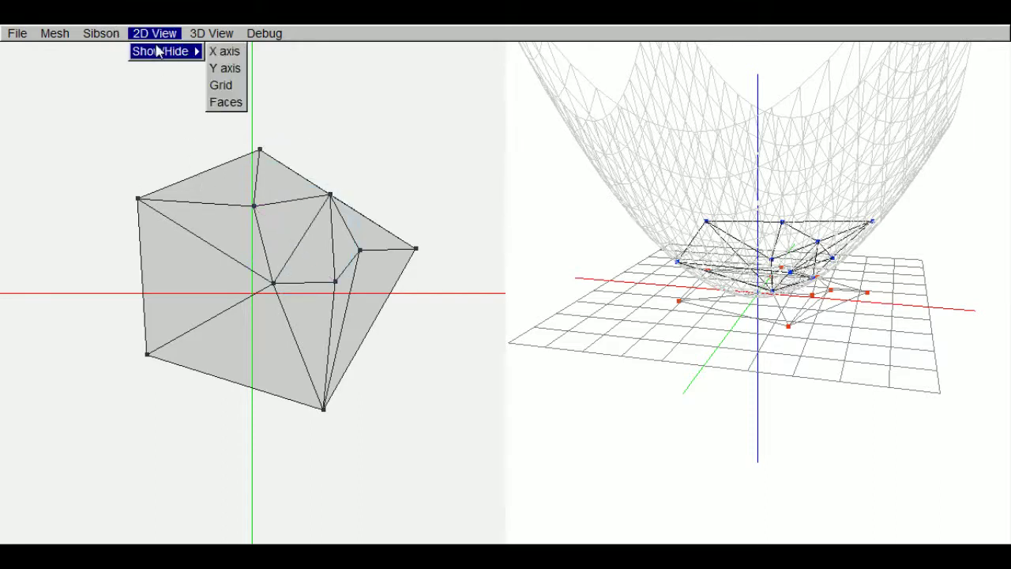
{"action": "left_click", "coordinate": [232, 105]}
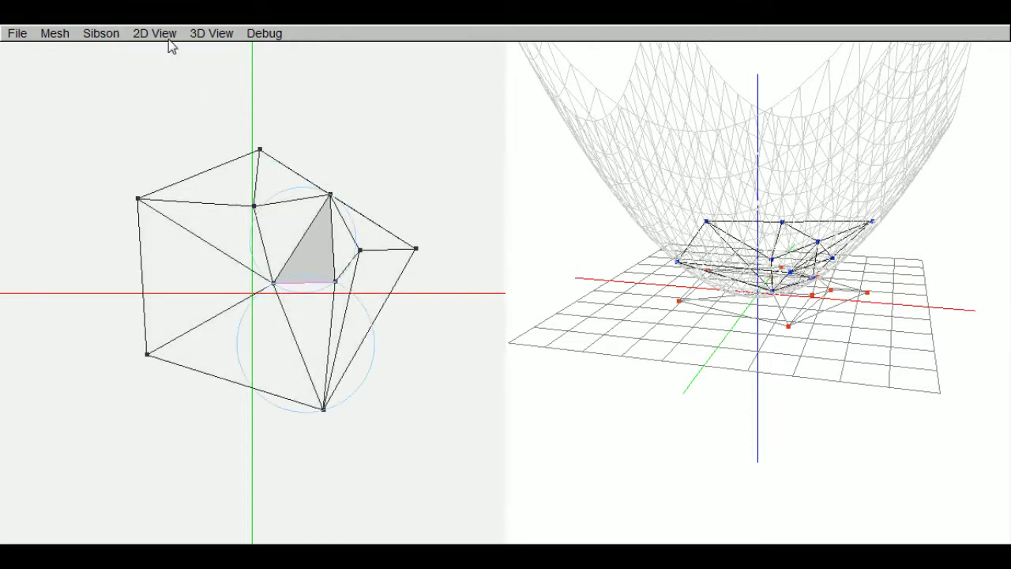
{"action": "left_click", "coordinate": [214, 34]}
{"action": "mouse_move", "coordinate": [223, 55]}
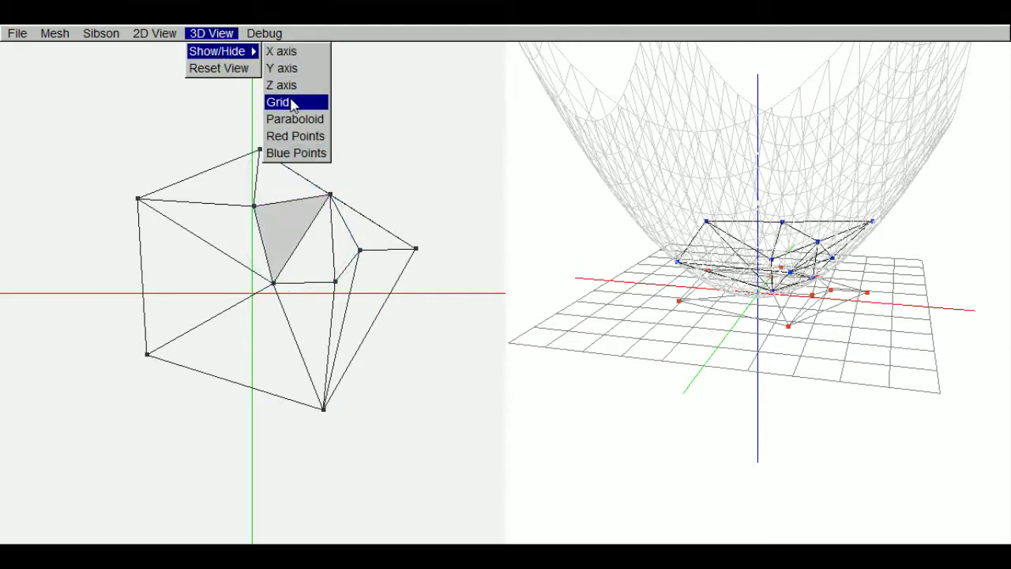
{"action": "left_click", "coordinate": [293, 104]}
- Show the 3D grid again, then hide and restore the paraboloid, axes and grid
{"action": "left_click", "coordinate": [215, 34]}
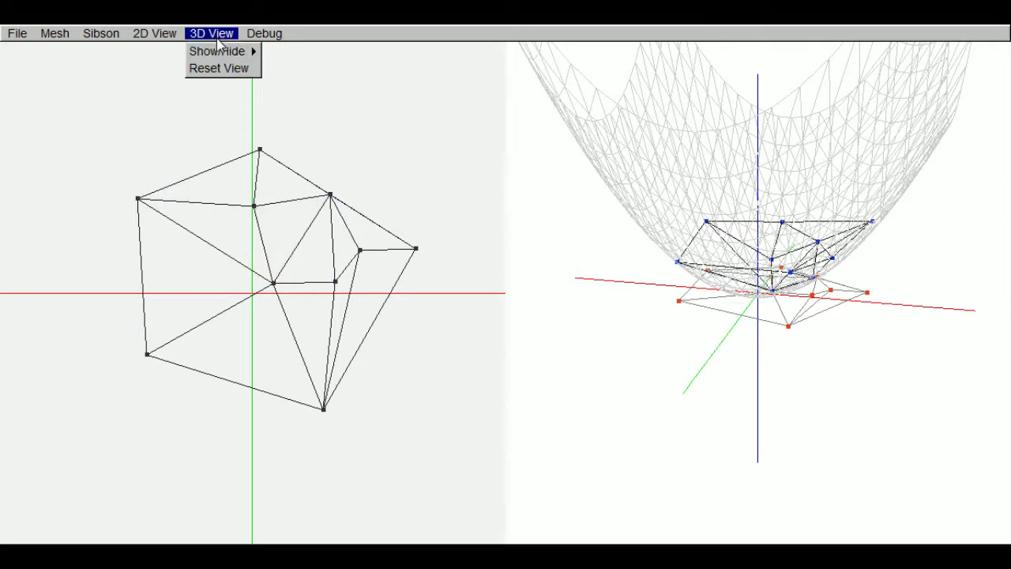
{"action": "mouse_move", "coordinate": [222, 52]}
{"action": "left_click", "coordinate": [293, 102]}
{"action": "left_click", "coordinate": [213, 34]}
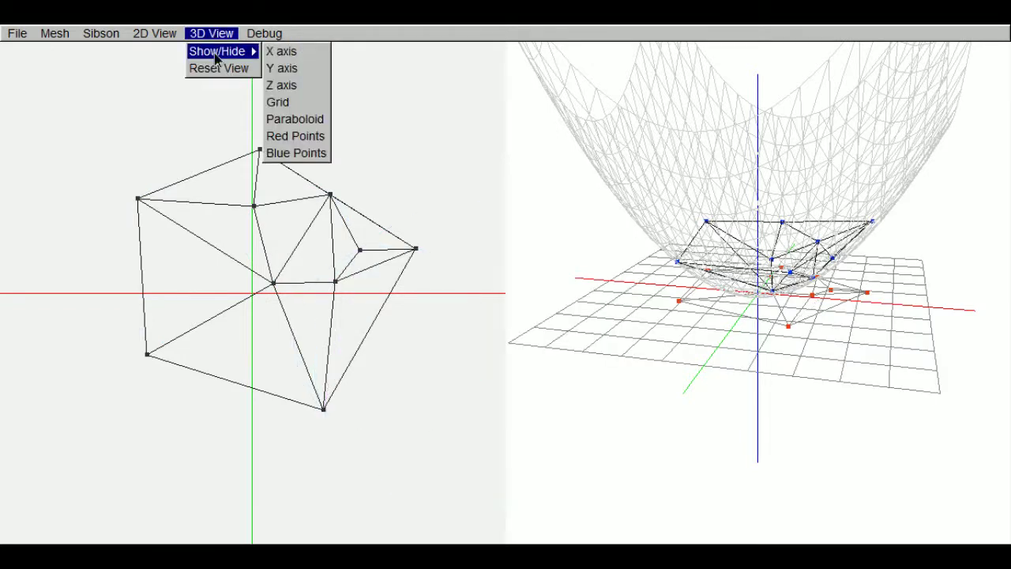
{"action": "left_click", "coordinate": [218, 52]}
{"action": "left_click", "coordinate": [211, 34]}
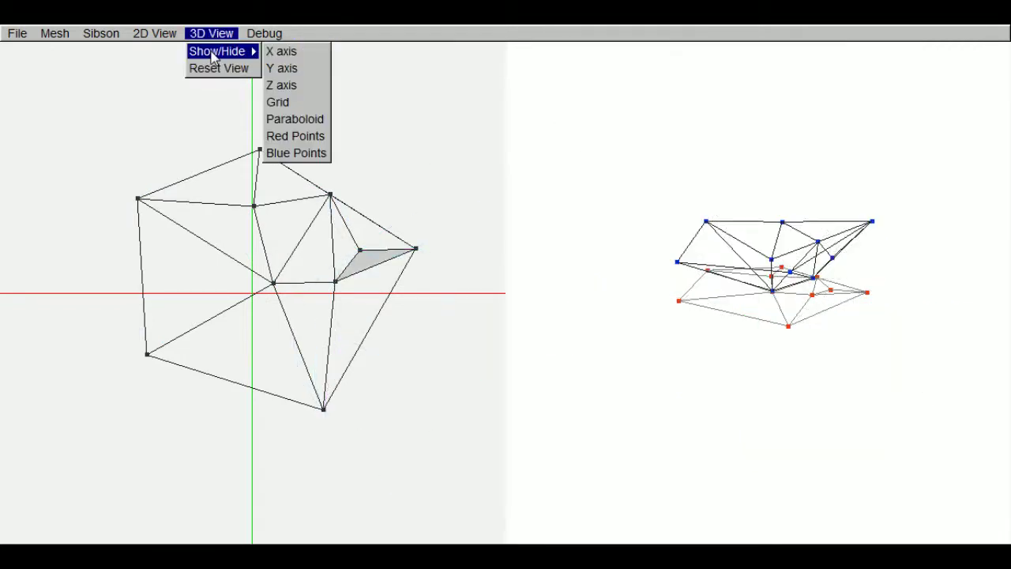
{"action": "left_click", "coordinate": [225, 52]}
- Close the 3D View menu without choosing and orbit the scene around the paraboloid
{"action": "left_click", "coordinate": [212, 34]}
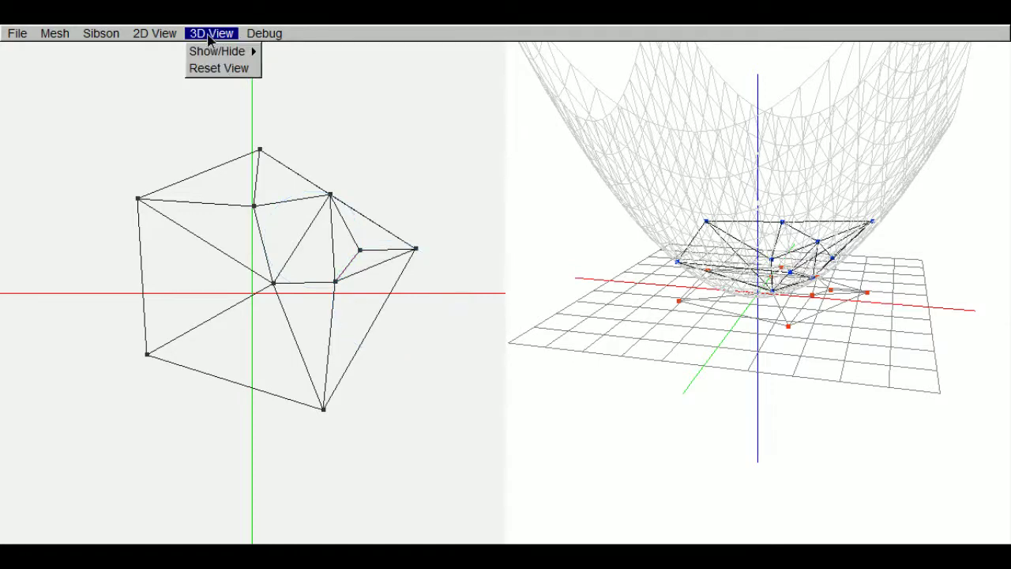
{"action": "mouse_move", "coordinate": [210, 50]}
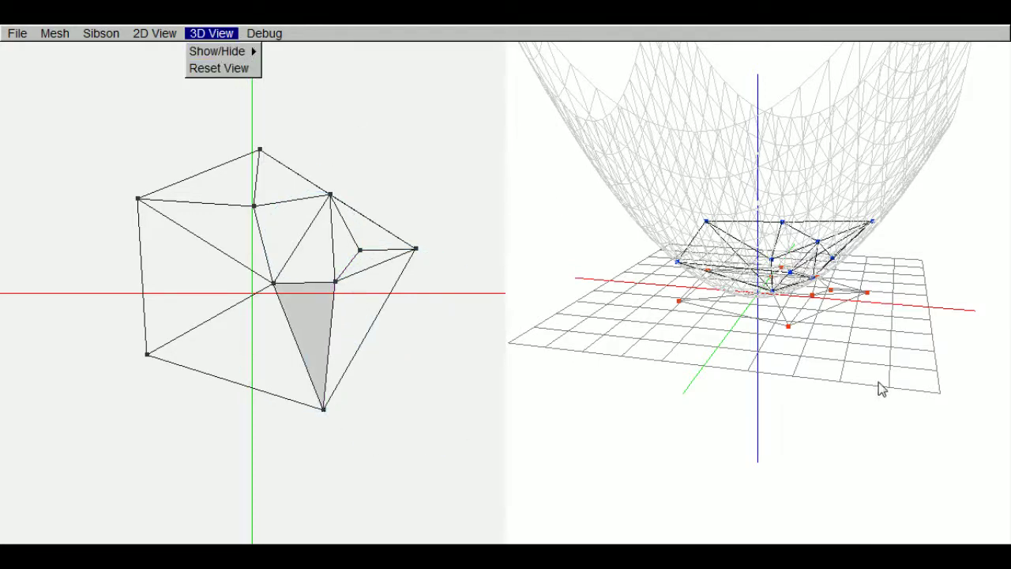
{"action": "left_click", "coordinate": [822, 403]}
{"action": "left_click_drag", "start_coordinate": [774, 417], "coordinate": [699, 378]}
{"action": "left_click", "coordinate": [211, 34]}
- Reset the 3D camera, orbit to other angles, then reset it to default again
{"action": "left_click", "coordinate": [207, 69]}
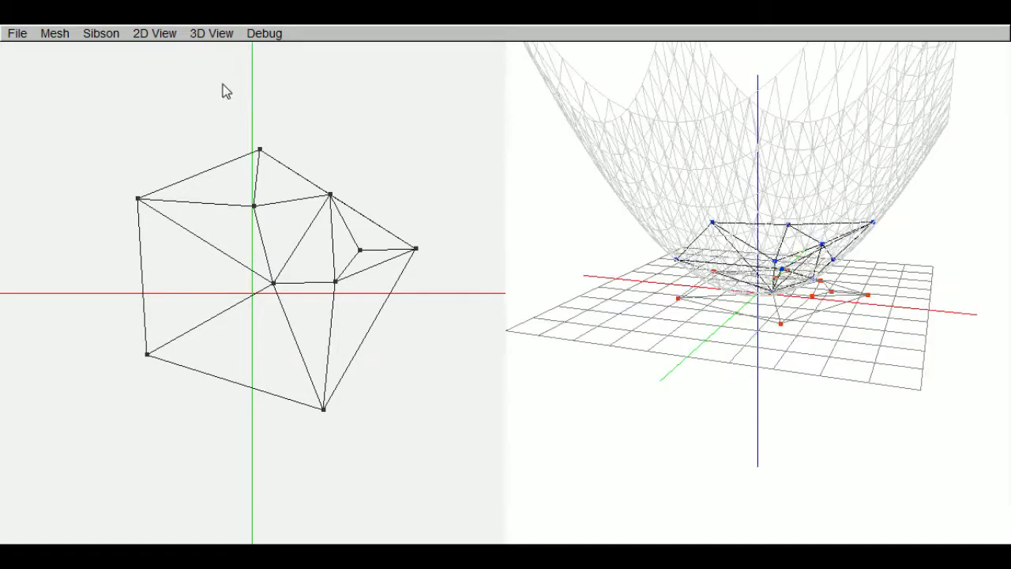
{"action": "left_click_drag", "start_coordinate": [892, 404], "coordinate": [610, 410]}
{"action": "left_click", "coordinate": [195, 34]}
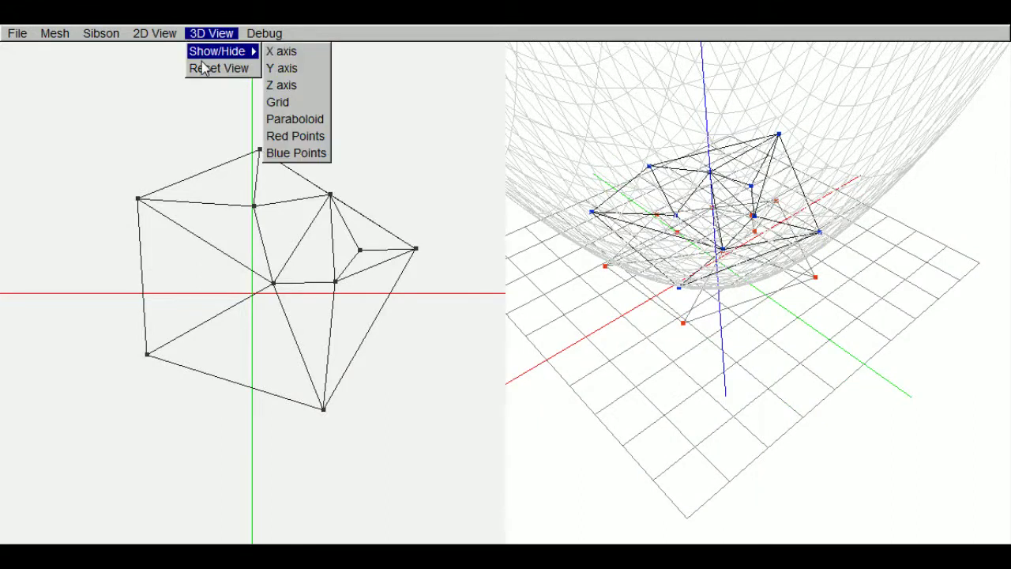
{"action": "left_click", "coordinate": [207, 69]}
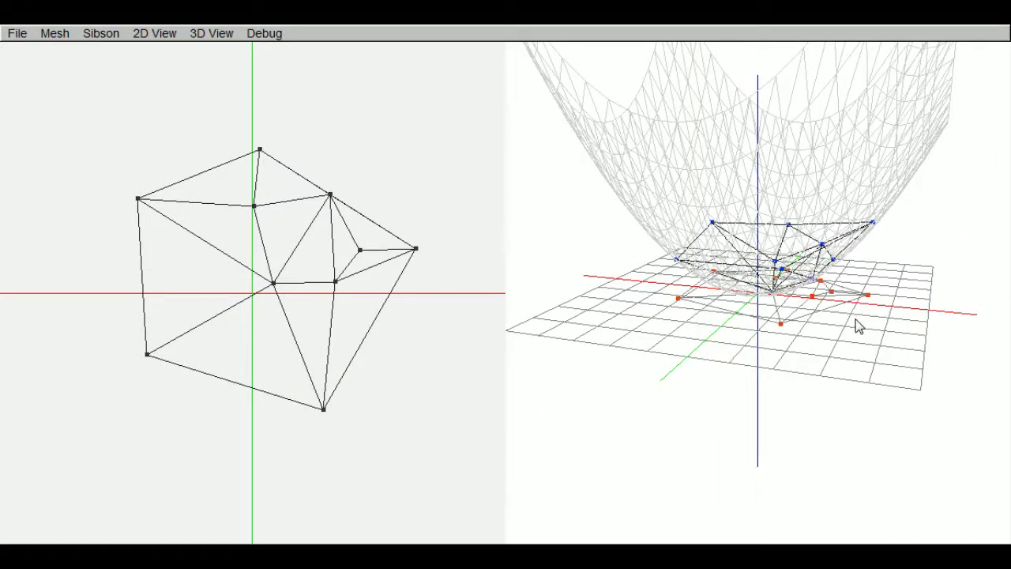
- Snap to a straight front view, zoom in and tilt down toward the grid
{"action": "key", "text": "1"}
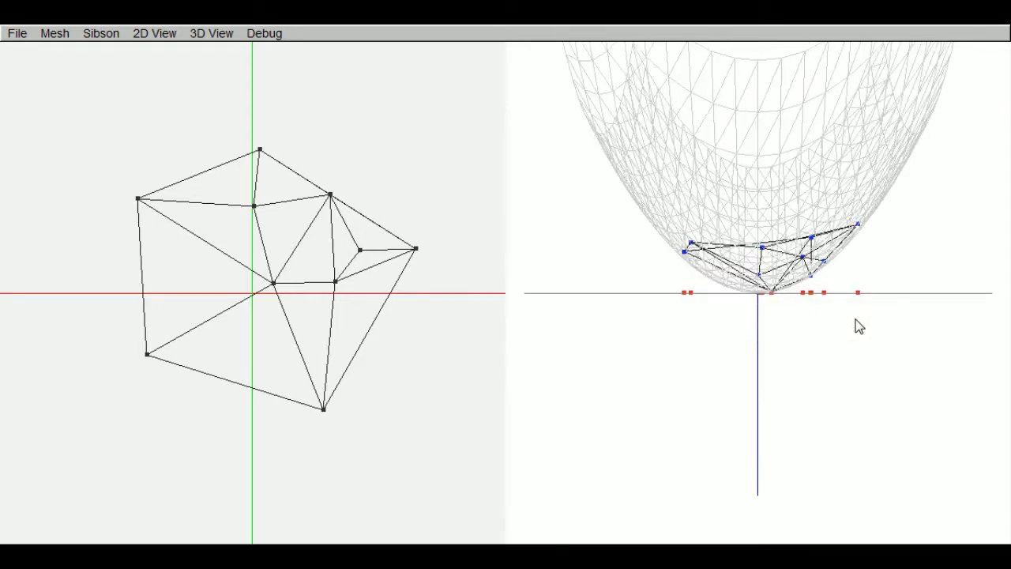
{"action": "left_click_drag", "start_coordinate": [856, 320], "coordinate": [828, 360]}
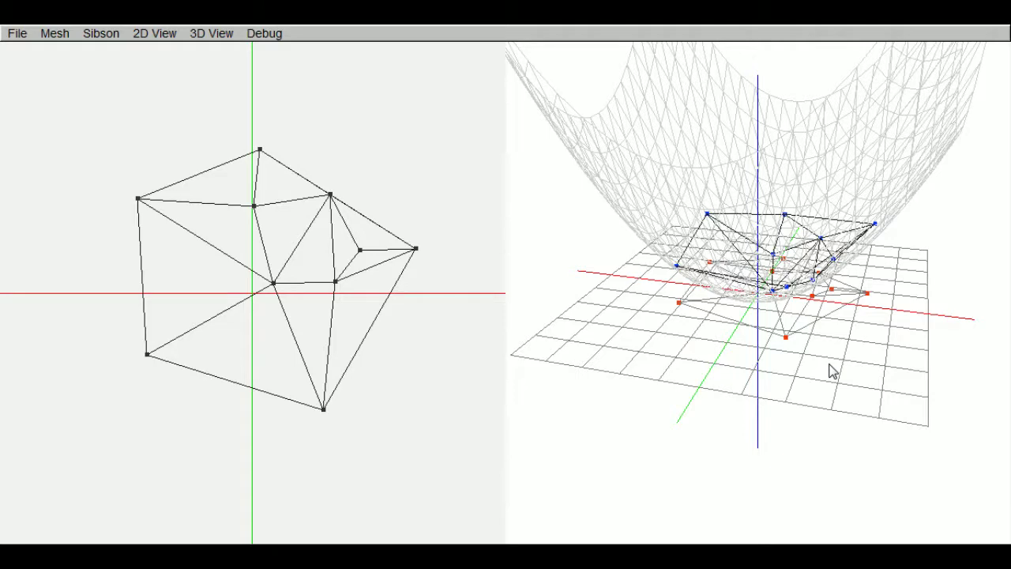
{"action": "key", "text": "1"}
{"action": "scroll", "coordinate": [832, 371], "scroll_direction": "up", "scroll_amount": 2}
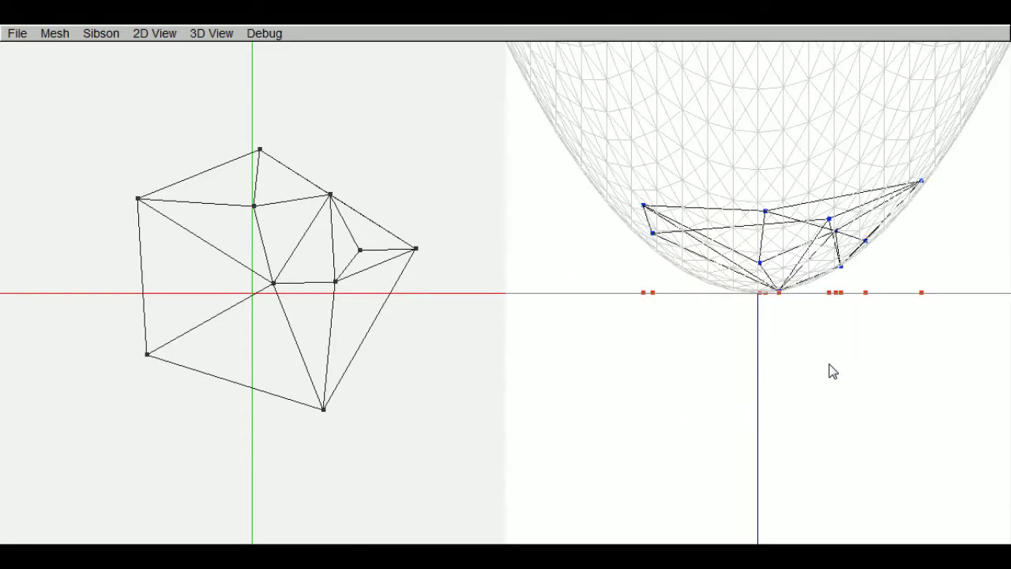
{"action": "left_click_drag", "start_coordinate": [833, 371], "coordinate": [833, 411]}
- Check the mesh from the top, underside, front and back camera presets
{"action": "key", "text": "7"}
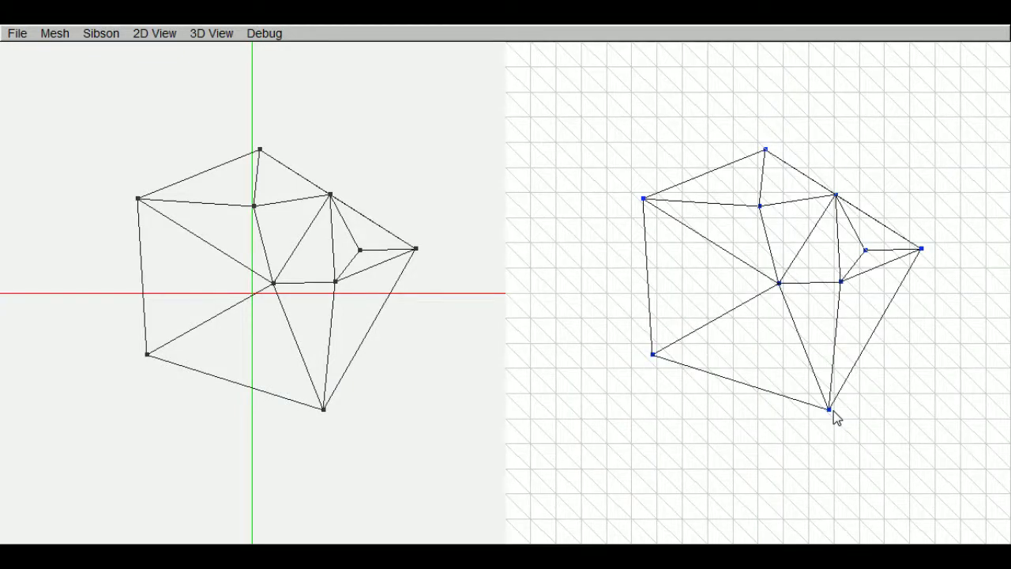
{"action": "key", "text": "ctrl+7"}
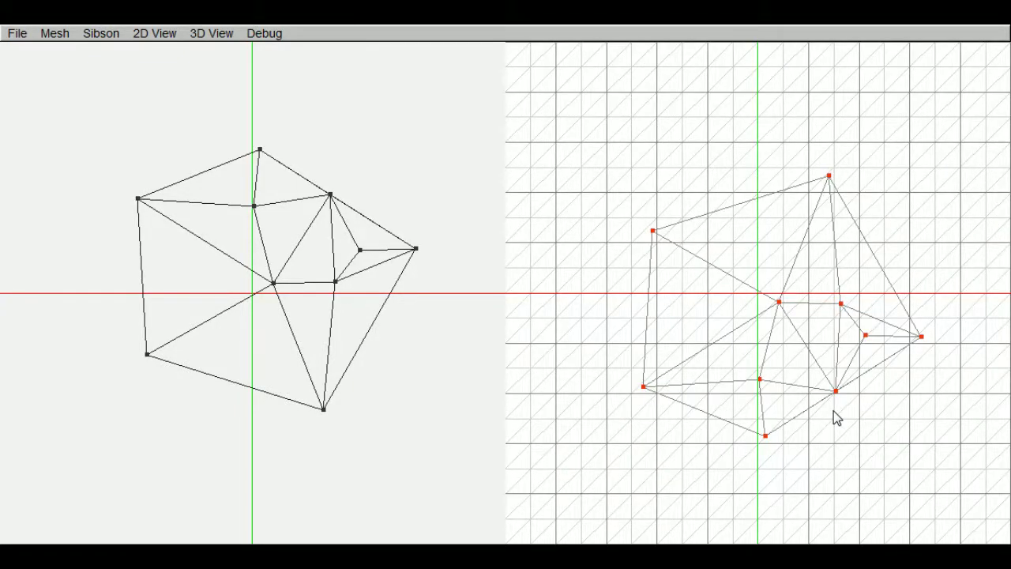
{"action": "key", "text": "1"}
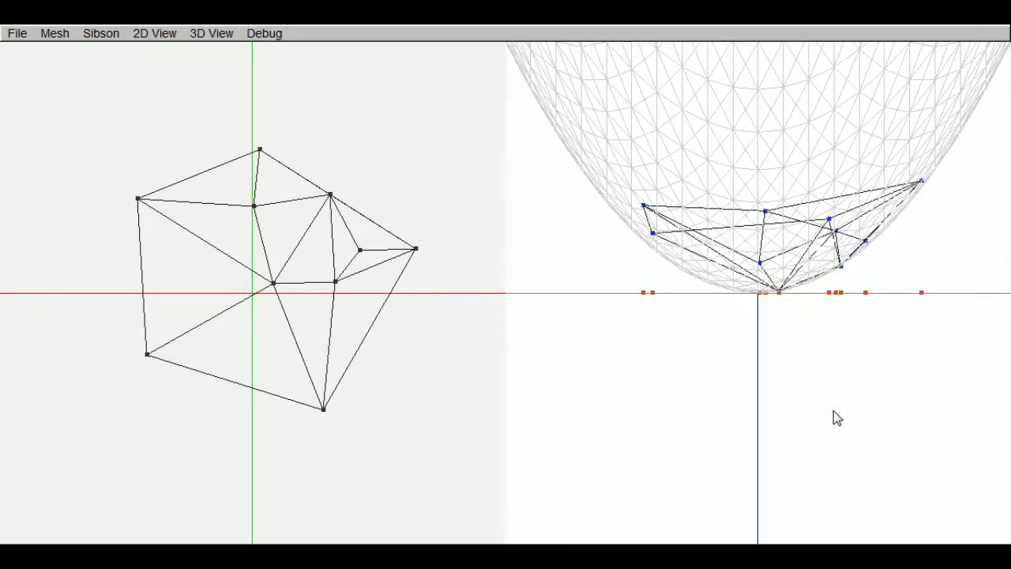
{"action": "key", "text": "ctrl+1"}
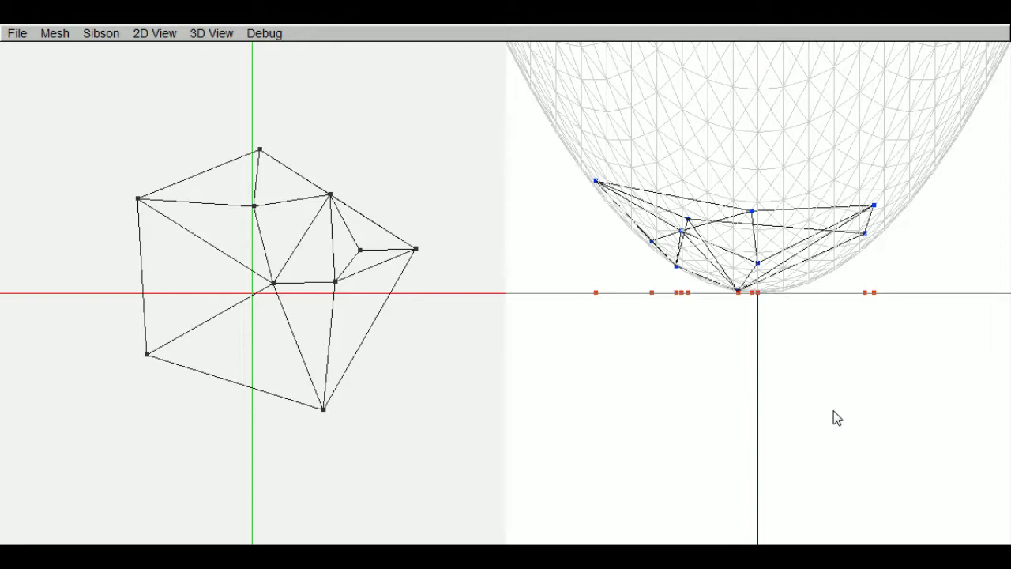
- Return to a level front view, turn it, zoom out and tilt into an overview
{"action": "left_click_drag", "start_coordinate": [785, 400], "coordinate": [805, 429]}
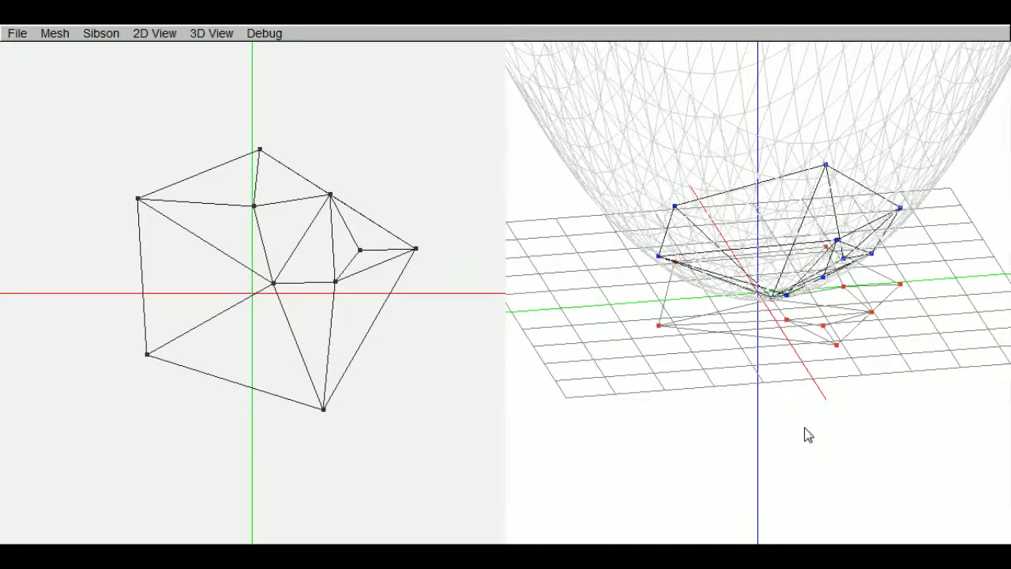
{"action": "key", "text": "1"}
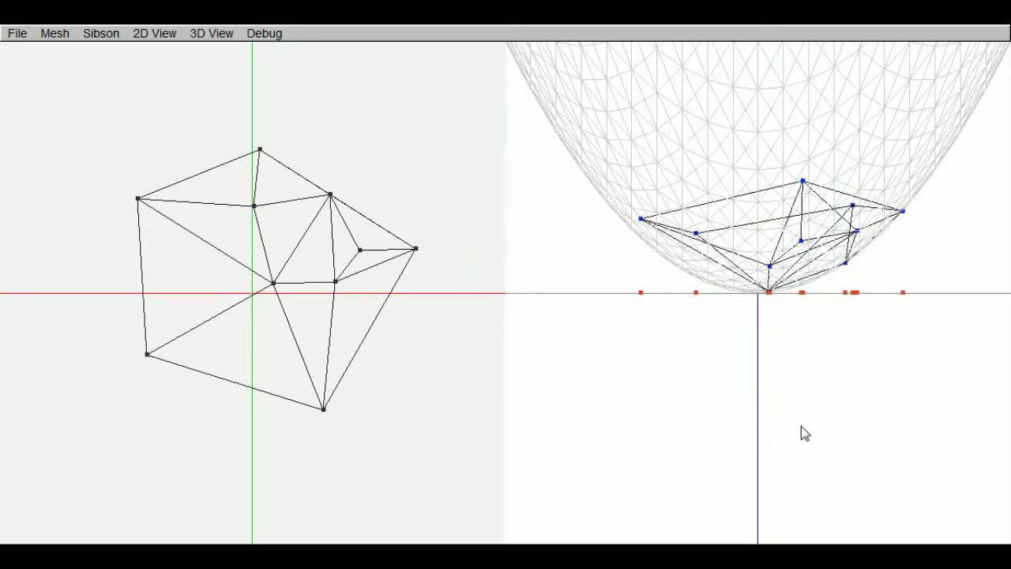
{"action": "key", "text": "Left"}
{"action": "key", "text": "Left"}
{"action": "left_click_drag", "start_coordinate": [881, 383], "coordinate": [740, 400]}
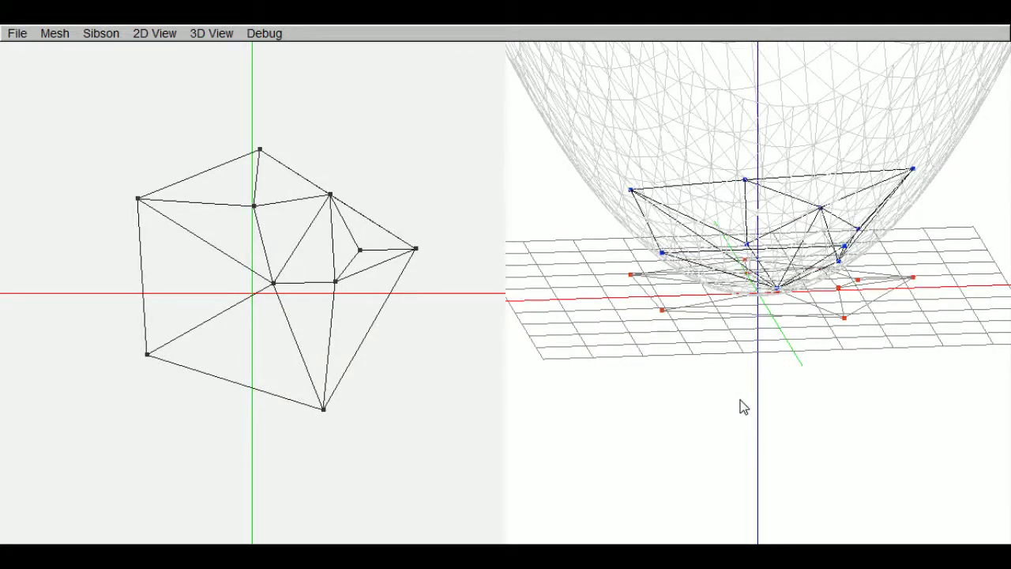
{"action": "scroll", "coordinate": [741, 399], "scroll_direction": "down", "scroll_amount": 3}
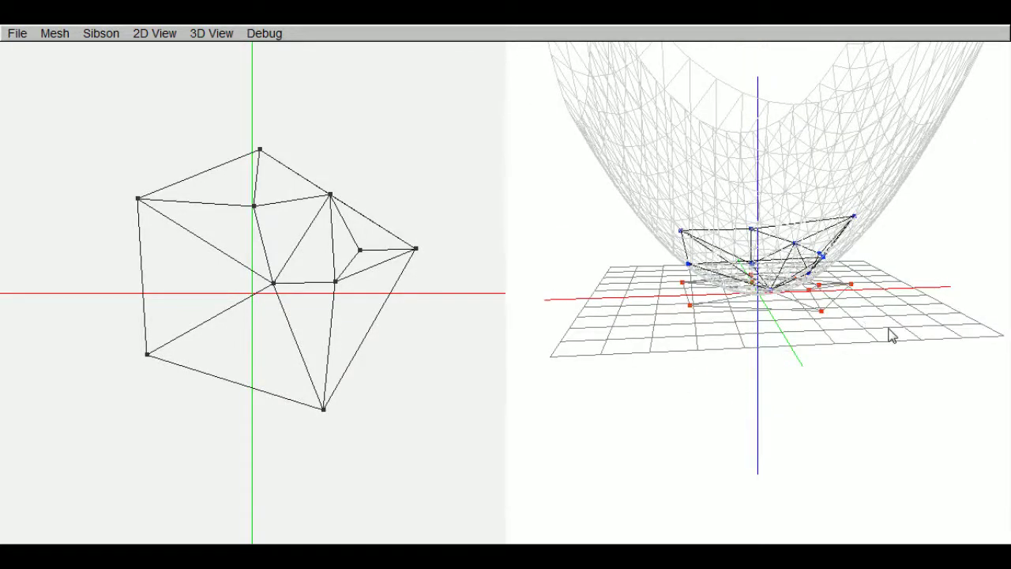
{"action": "left_click_drag", "start_coordinate": [888, 328], "coordinate": [759, 316]}
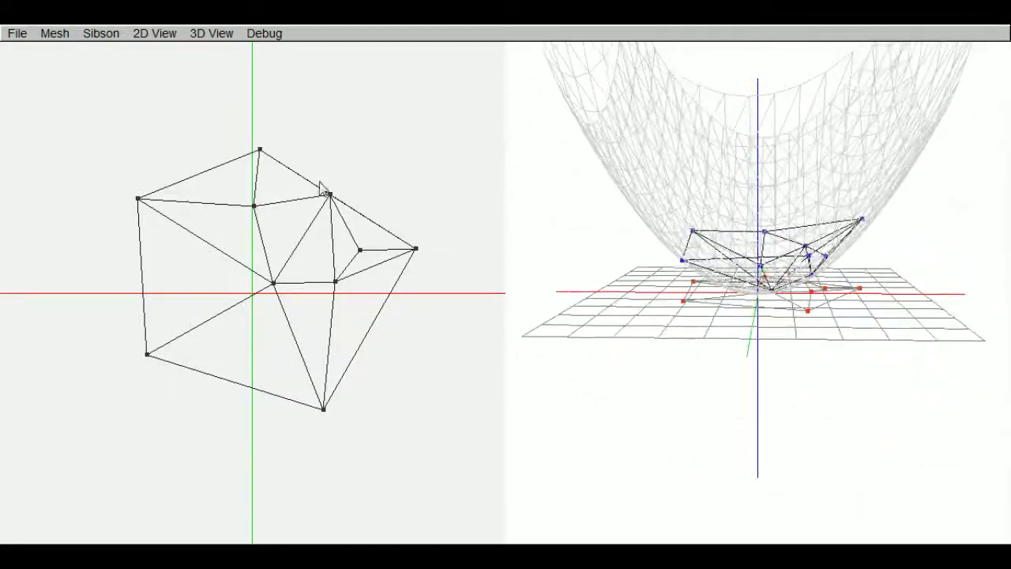
- Browse the Mesh menu's Vertices and Edges submenus unchanged, then orbit the 3D scene
{"action": "left_click", "coordinate": [54, 33]}
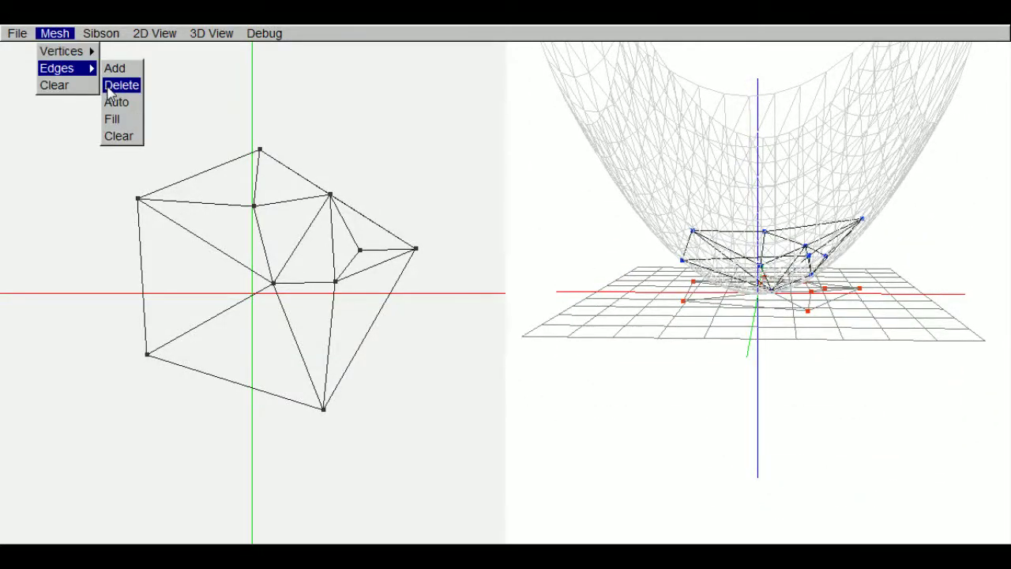
{"action": "mouse_move", "coordinate": [16, 33]}
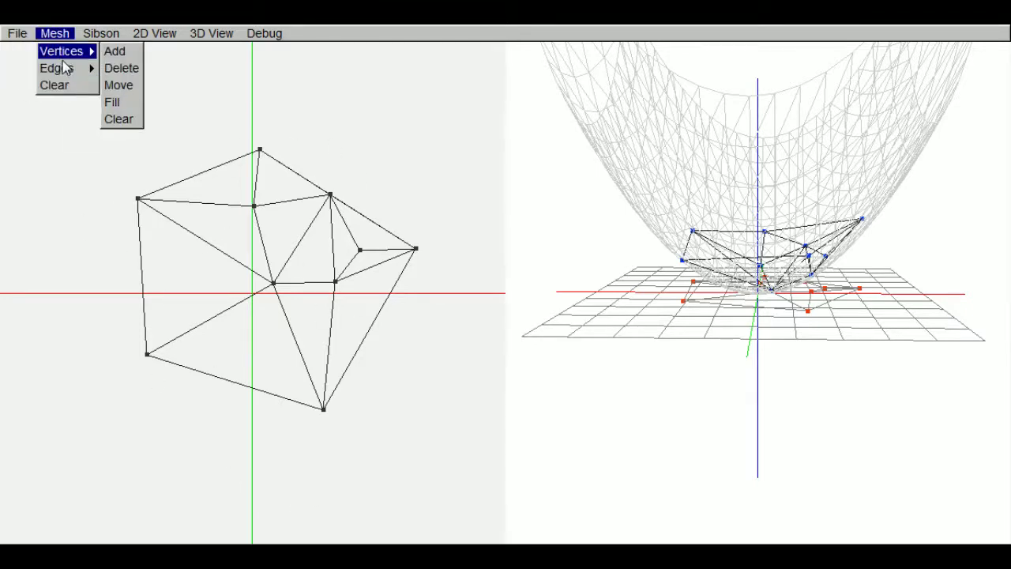
{"action": "mouse_move", "coordinate": [68, 69]}
{"action": "mouse_move", "coordinate": [101, 33]}
{"action": "left_click", "coordinate": [266, 33]}
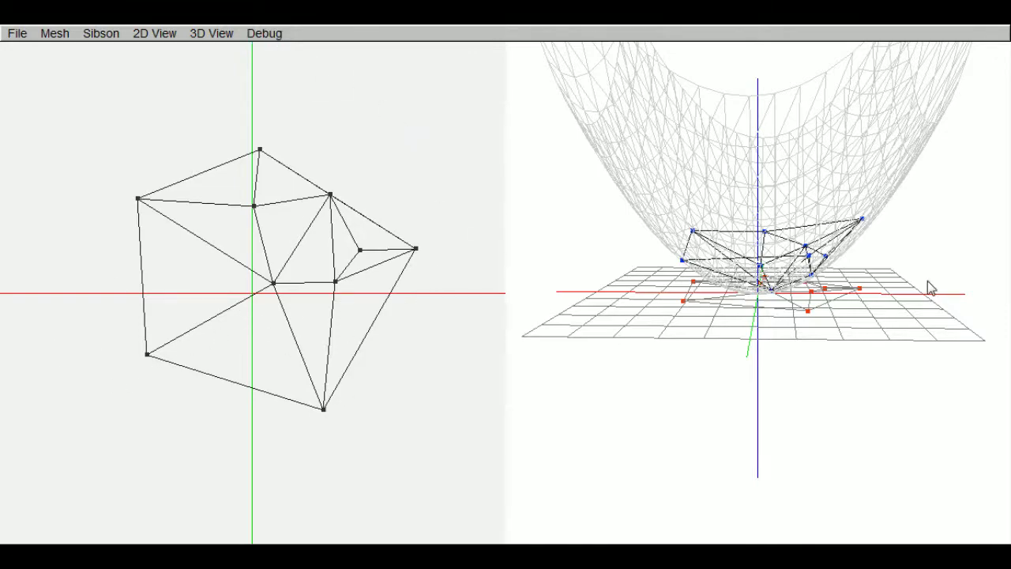
{"action": "left_click_drag", "start_coordinate": [738, 390], "coordinate": [627, 232]}
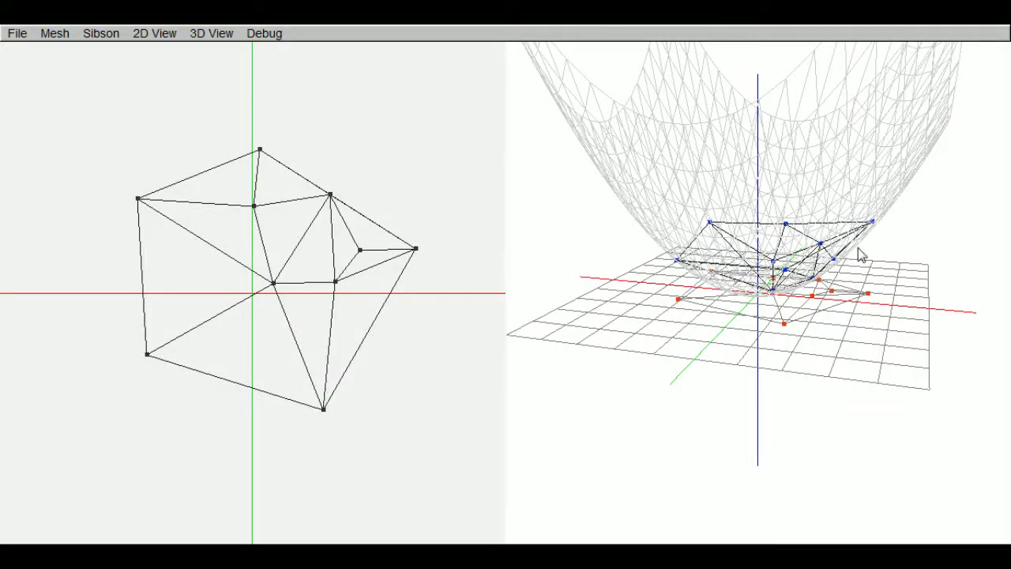